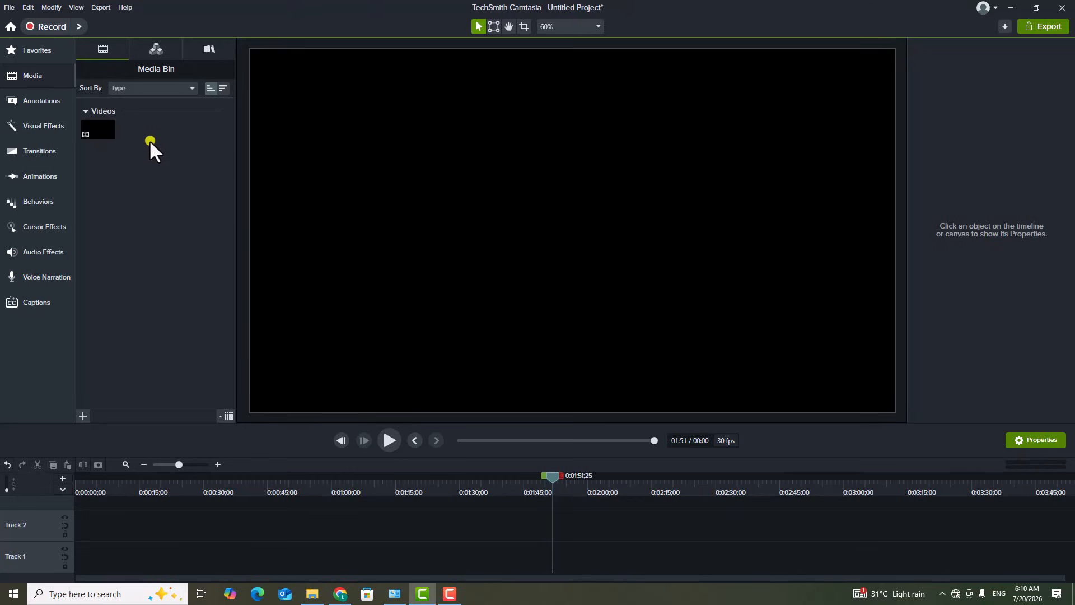
# Place the Reverse Clip video at the start of Track 1 and move the playhead to about 0:46
pyautogui.moveTo(94, 125); pyautogui.dragTo(103, 521)
pyautogui.moveTo(256, 528); pyautogui.dragTo(233, 555)
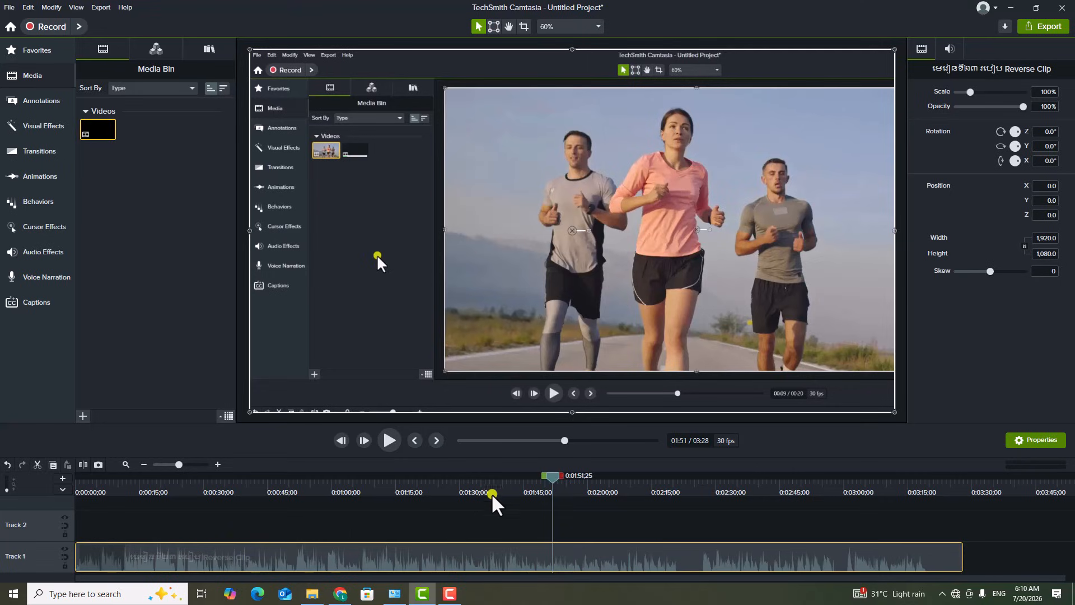
pyautogui.moveTo(552, 476); pyautogui.dragTo(273, 511)
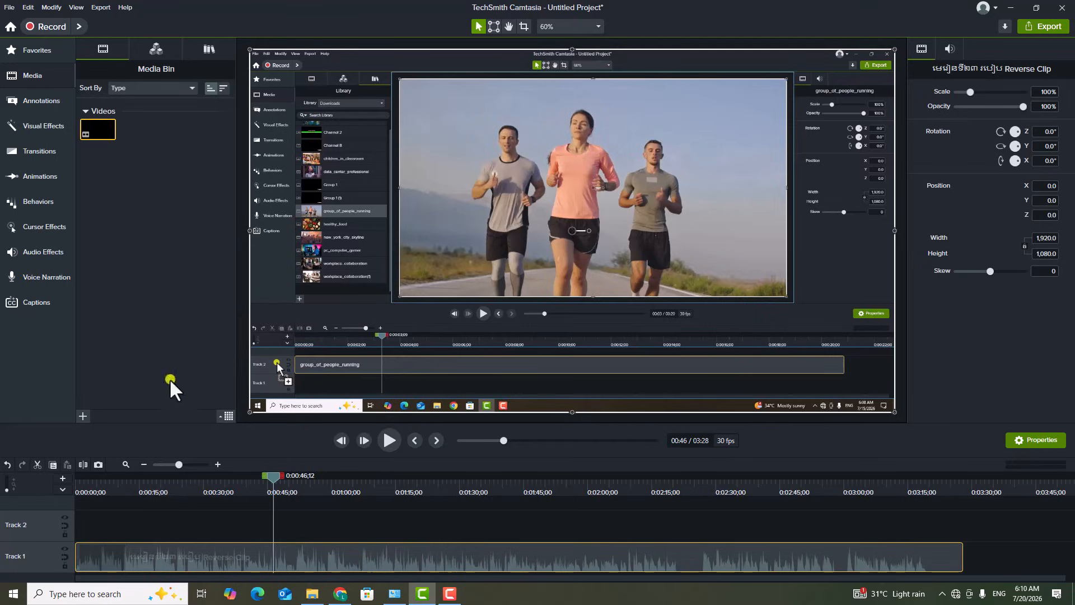
# Separate the audio and video of the Track 1 clip, then select only the video part
pyautogui.click(191, 532)
pyautogui.click(199, 546)
pyautogui.rightClick(191, 556)
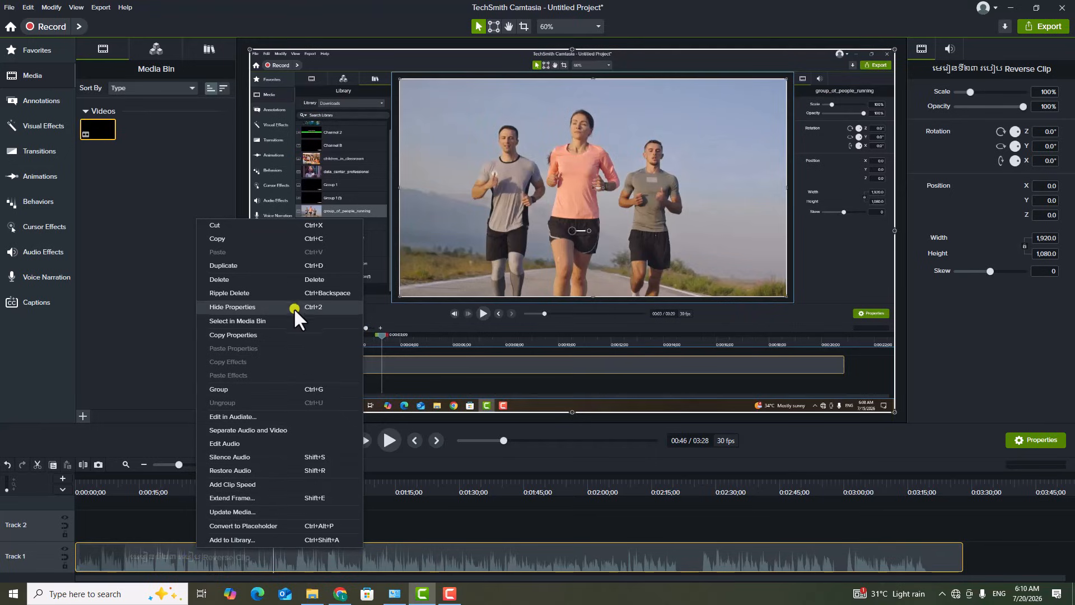
pyautogui.click(274, 428)
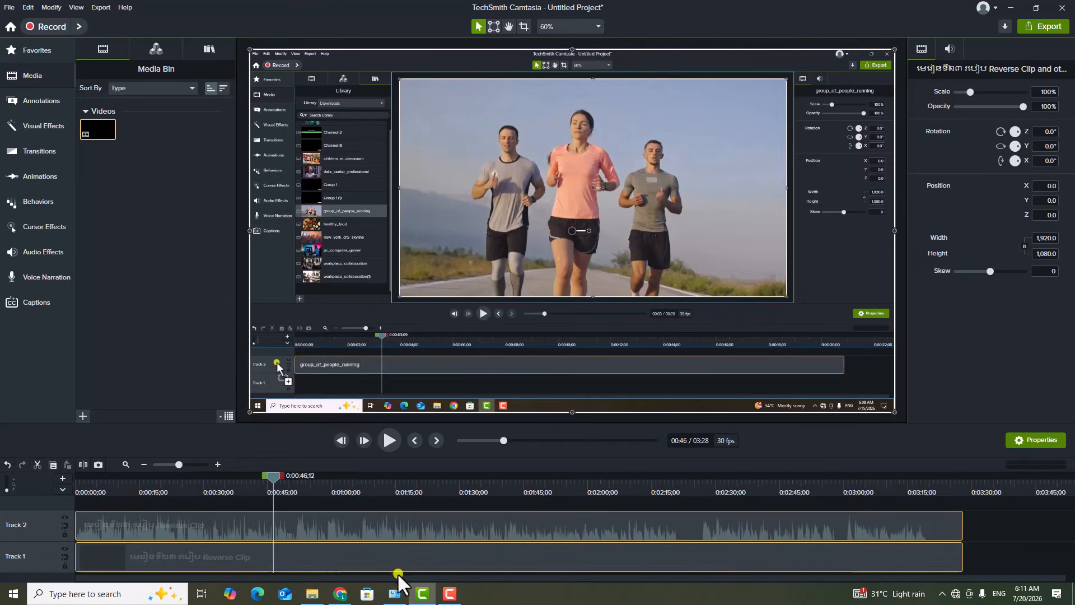
pyautogui.click(213, 562)
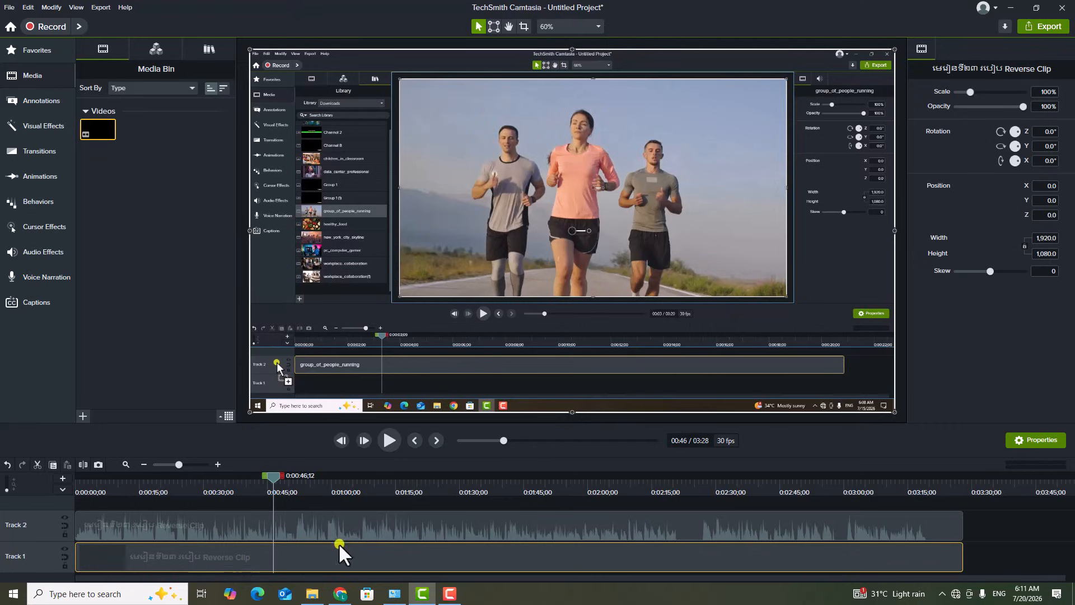
# Lower the volume of the separated audio clip on Track 2 to 47% and play back from about 0:57
pyautogui.click(311, 522)
pyautogui.moveTo(277, 481); pyautogui.dragTo(300, 491)
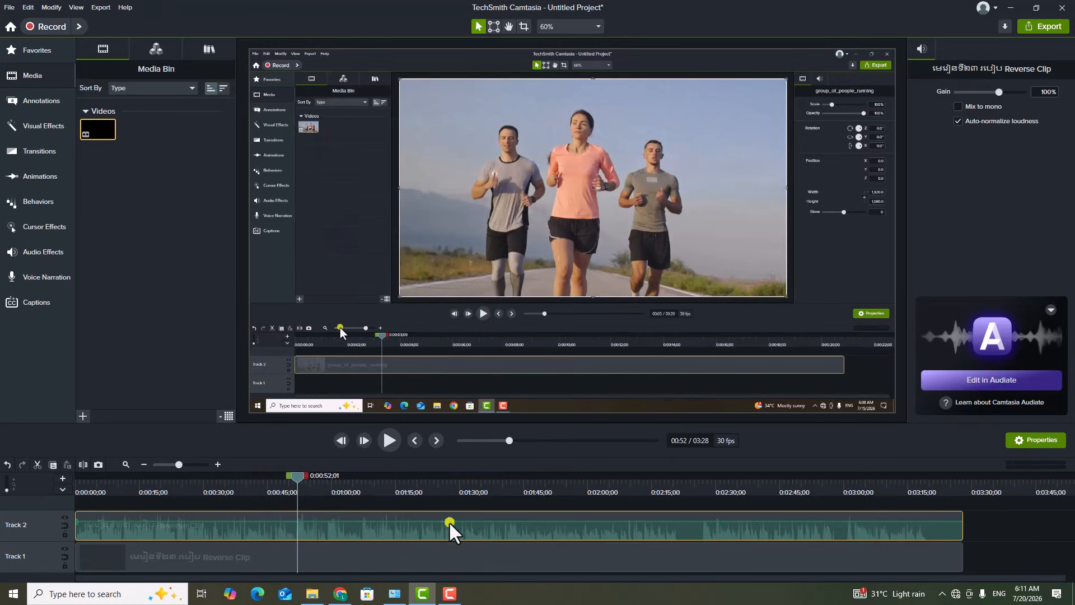
pyautogui.moveTo(295, 477); pyautogui.dragTo(322, 523)
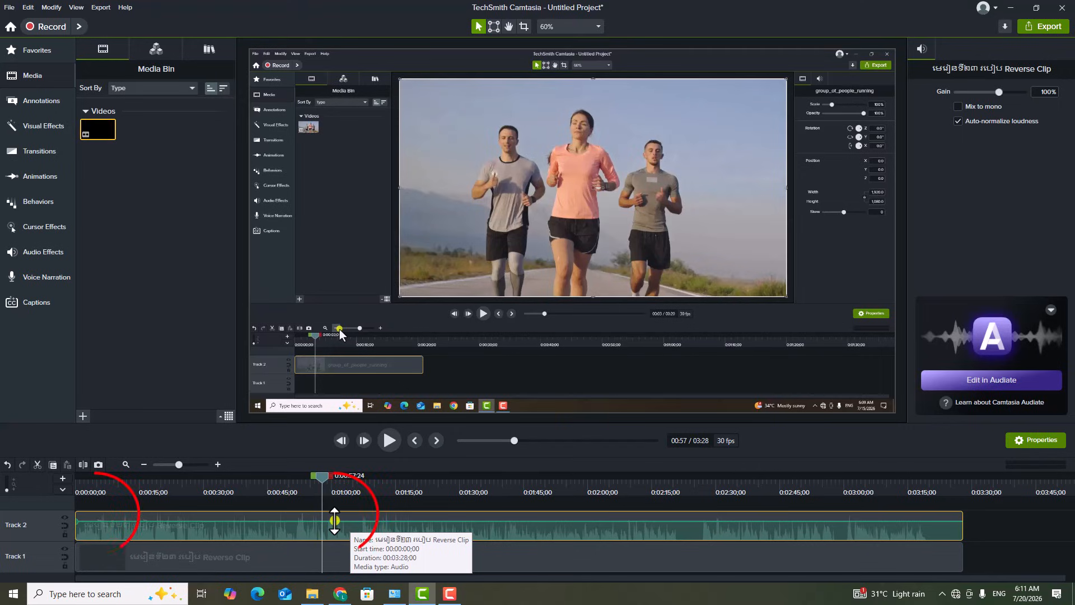
pyautogui.click(334, 520)
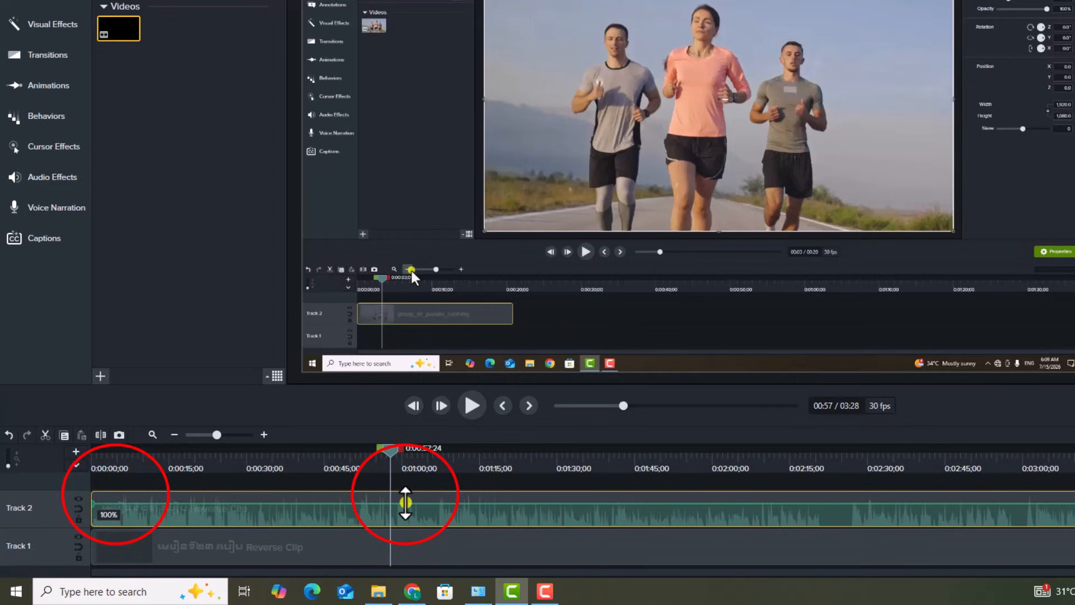
pyautogui.moveTo(405, 502); pyautogui.dragTo(403, 515)
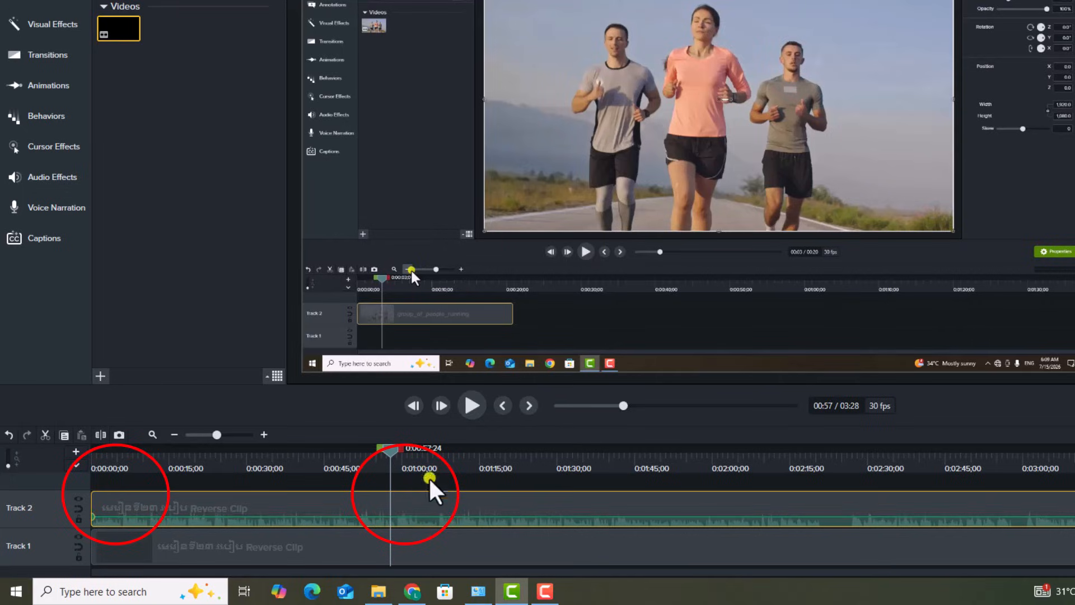
pyautogui.click(471, 405)
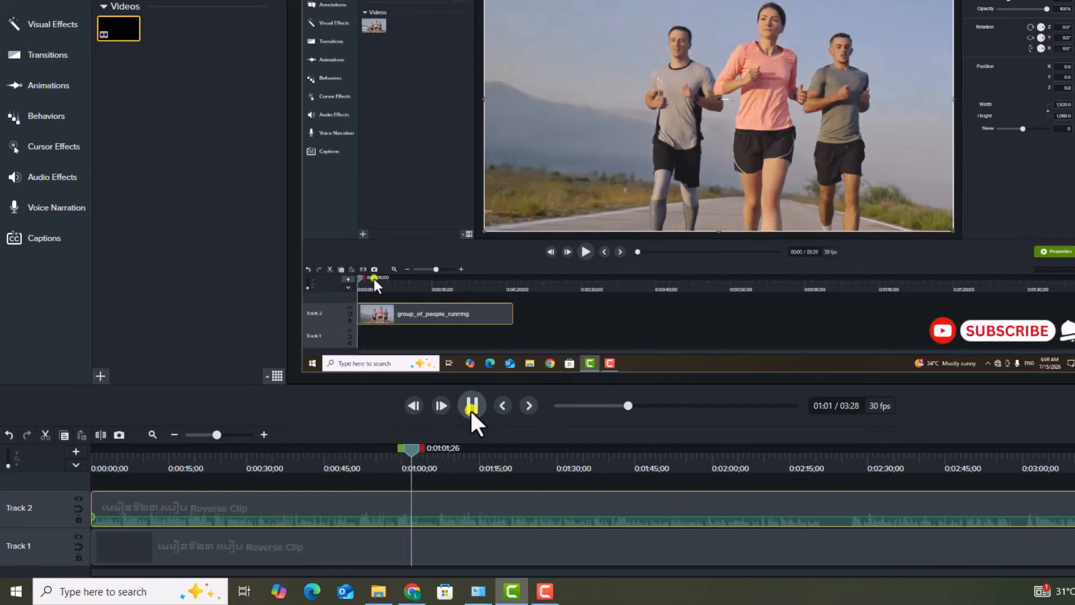
pyautogui.click(472, 408)
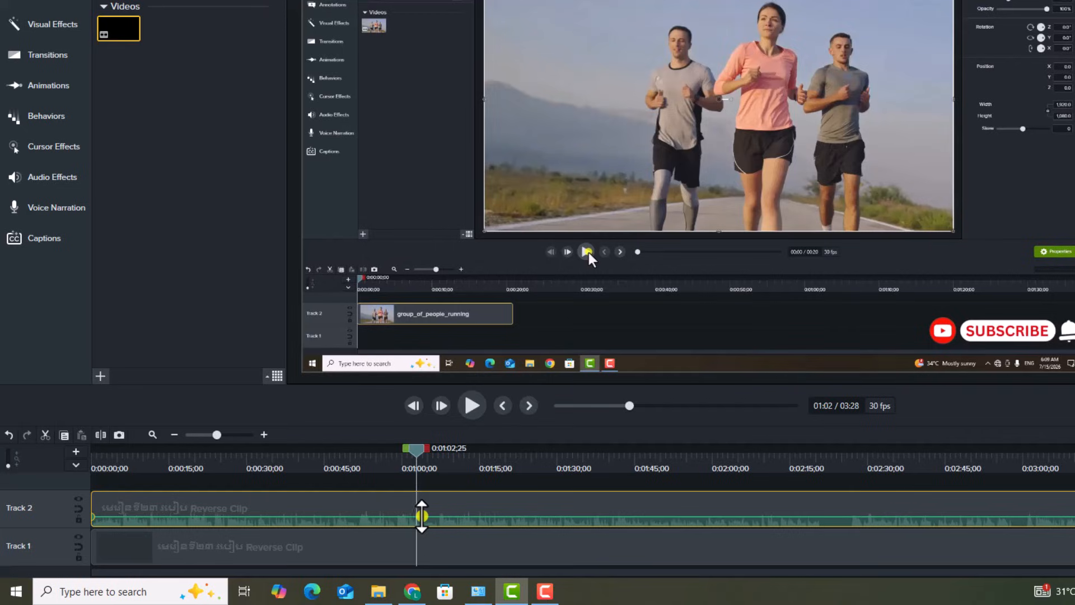
# Raise the Track 2 audio volume back to roughly its original level and play it back
pyautogui.click(427, 515)
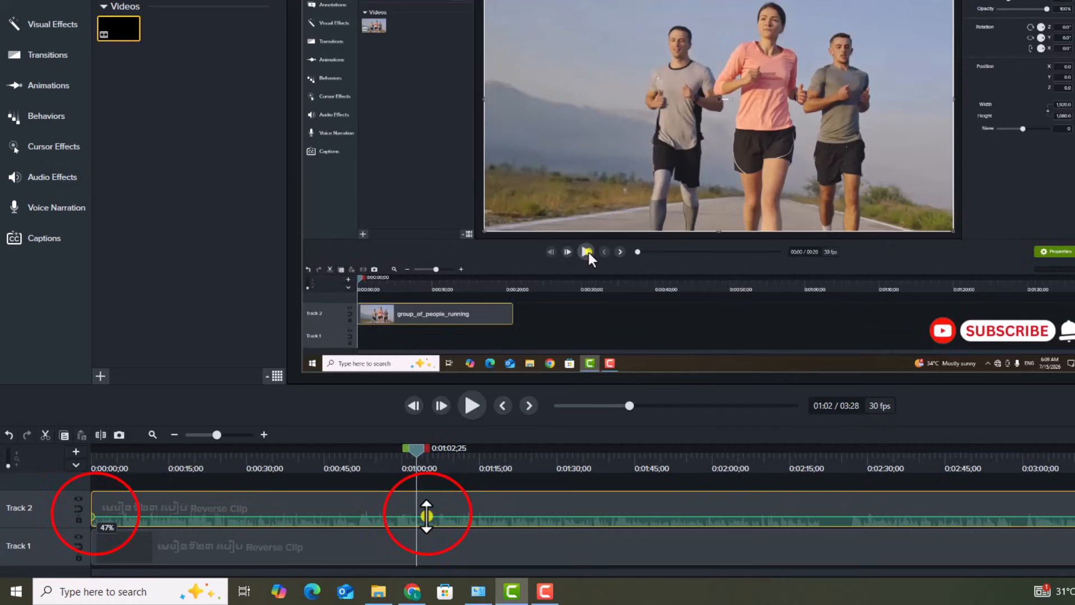
pyautogui.moveTo(427, 516); pyautogui.dragTo(434, 500)
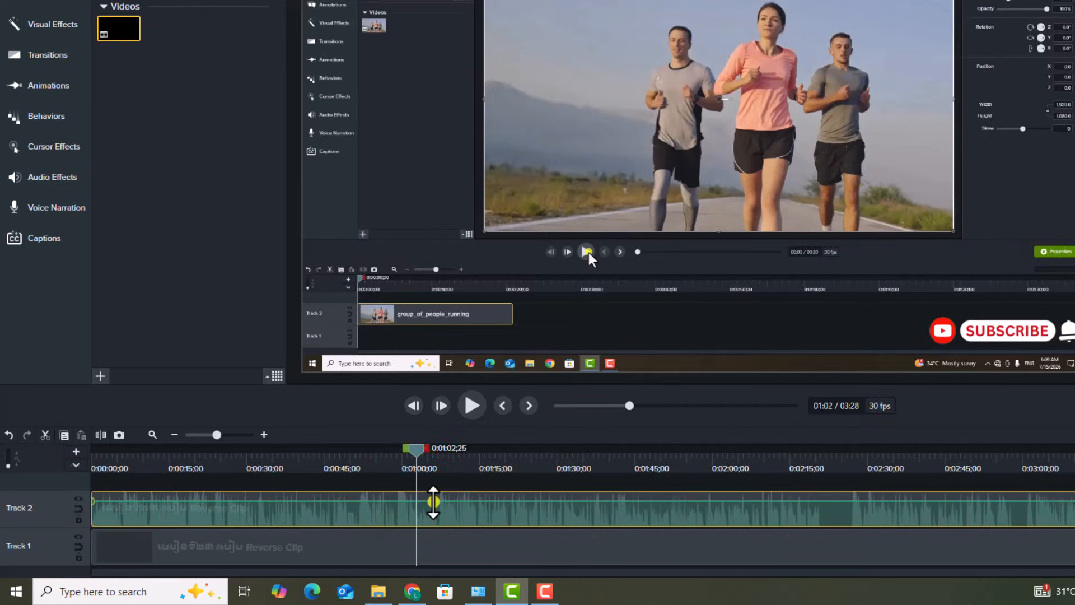
pyautogui.click(470, 401)
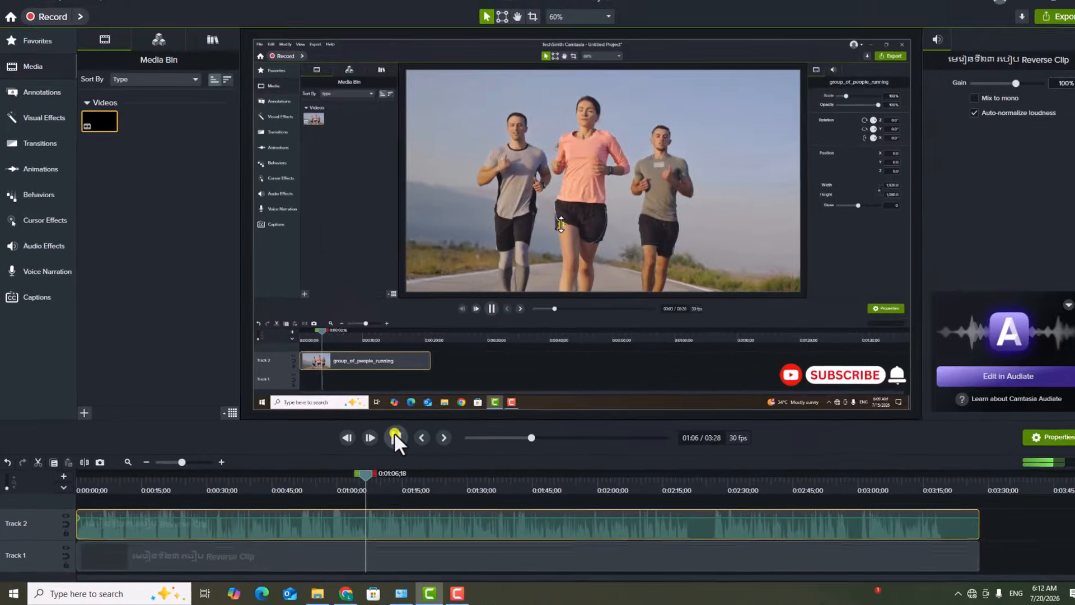
pyautogui.click(394, 432)
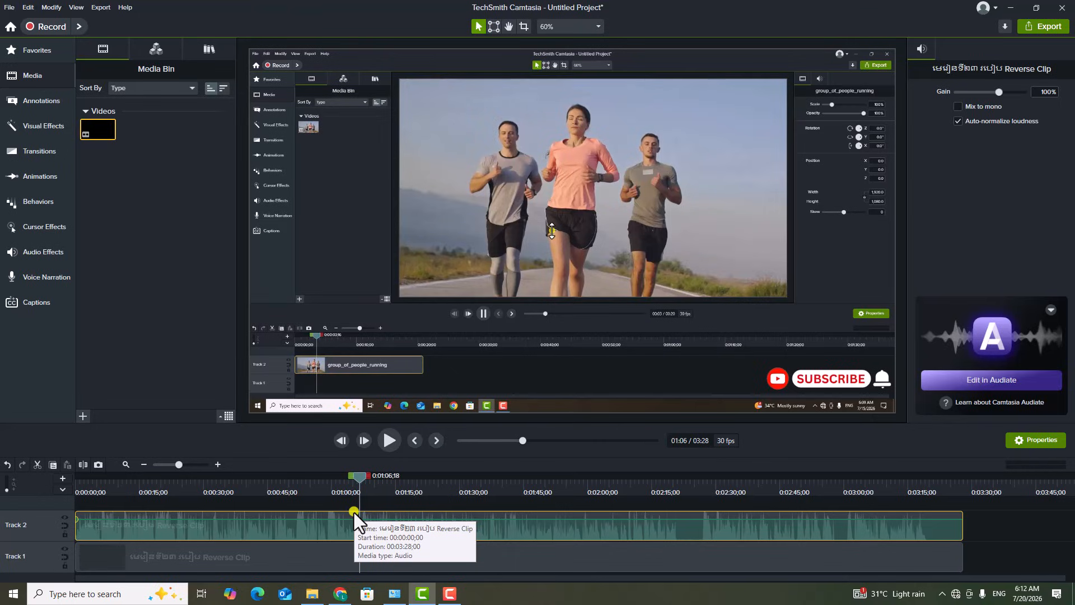
# Move the playhead to about 0:53 and fine-tune the overall volume level of the Track 2 audio
pyautogui.moveTo(361, 474); pyautogui.dragTo(302, 482)
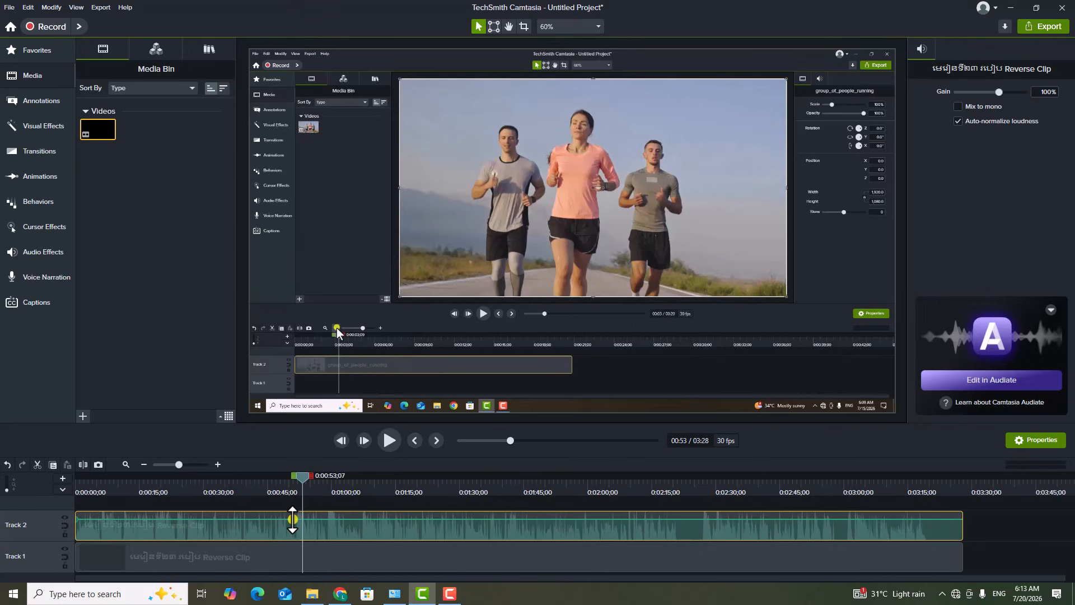
pyautogui.moveTo(292, 520); pyautogui.dragTo(292, 522)
pyautogui.moveTo(293, 523); pyautogui.dragTo(293, 520)
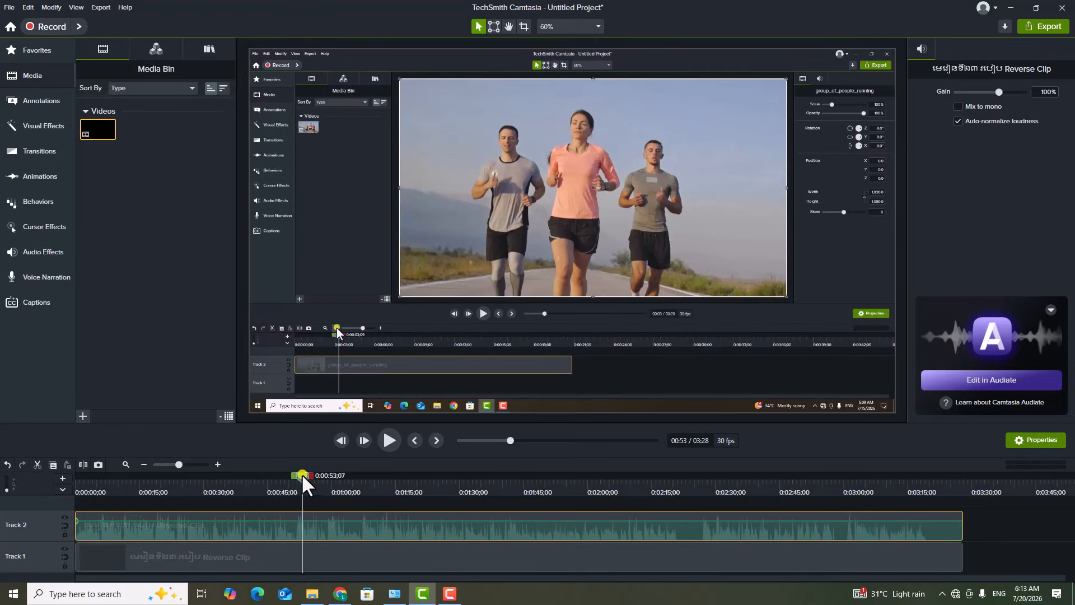
# Add an audio point to the Track 2 clip's volume line at about 0:28
pyautogui.moveTo(296, 475)
pyautogui.mouseDown()
pyautogui.moveTo(163, 487)
pyautogui.moveTo(283, 481)
pyautogui.mouseUp()
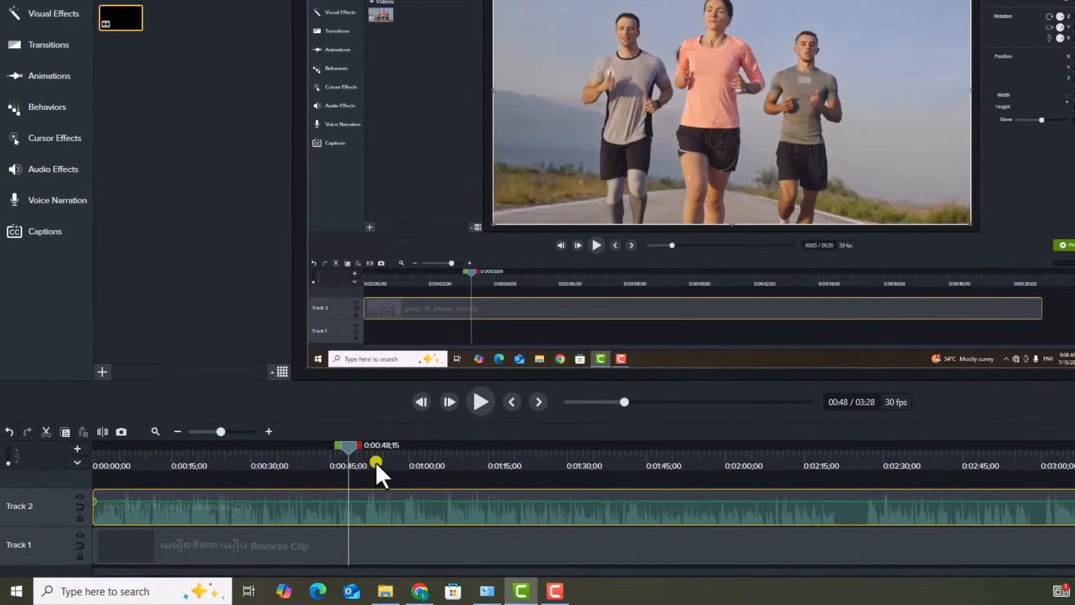
pyautogui.moveTo(354, 445); pyautogui.dragTo(244, 499)
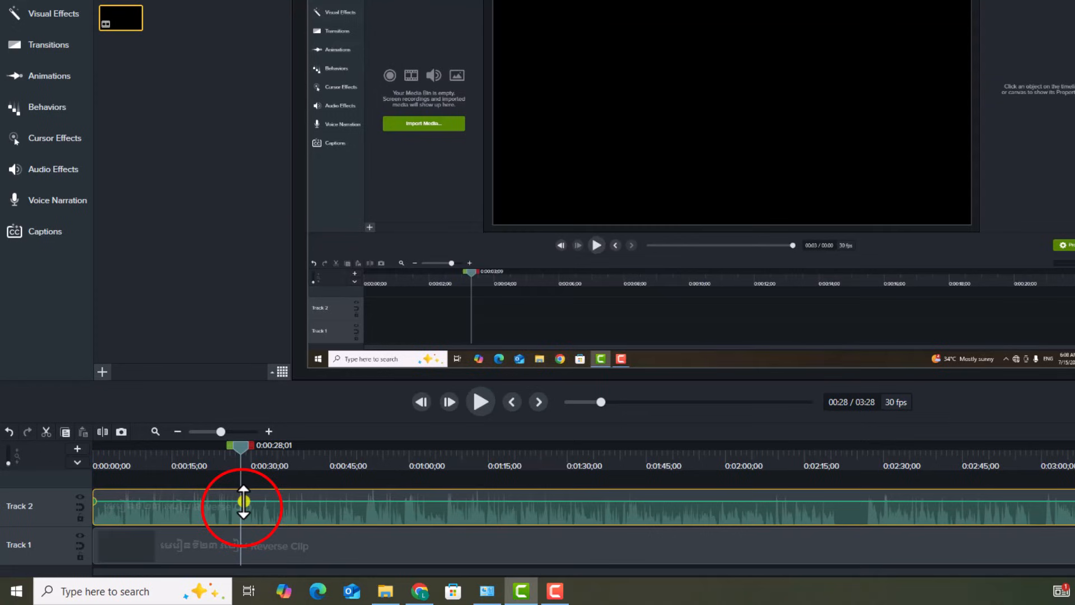
pyautogui.rightClick(243, 501)
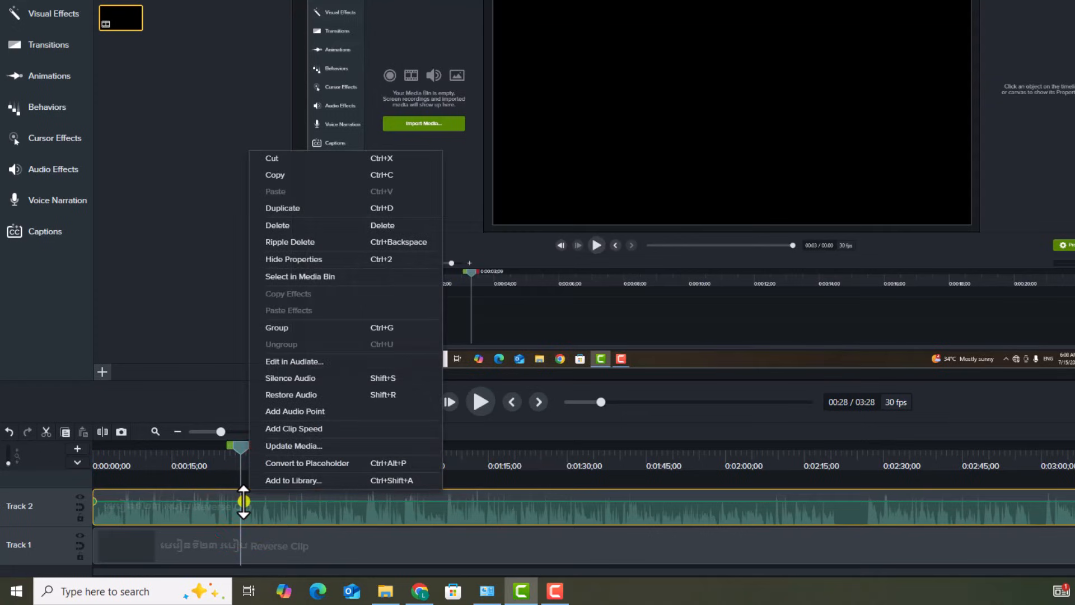
pyautogui.click(317, 411)
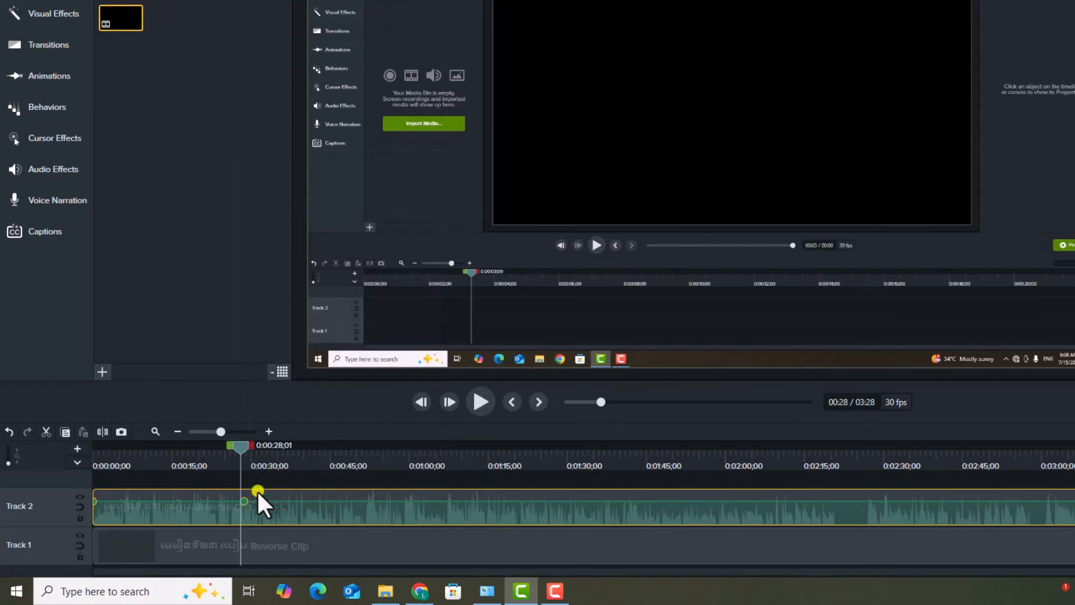
# Add another audio point to the Track 2 volume line at about 0:46
pyautogui.moveTo(241, 452); pyautogui.dragTo(116, 468)
pyautogui.moveTo(152, 522); pyautogui.dragTo(337, 503)
pyautogui.rightClick(337, 502)
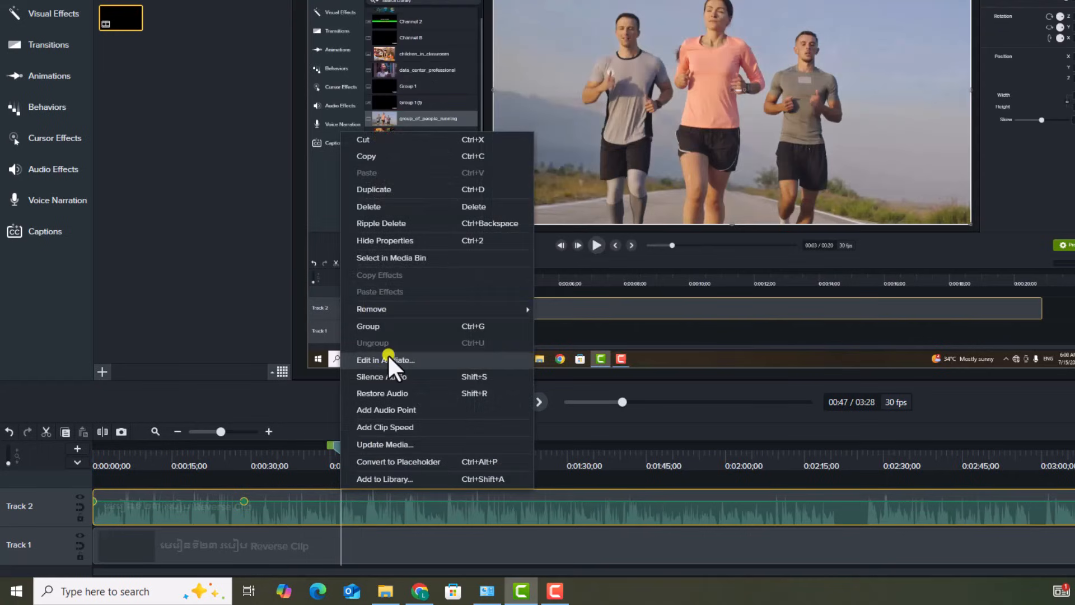
pyautogui.click(398, 410)
# Shift the 0:28 audio point to about 0:14 and lower the clip's starting point to create a fade-in
pyautogui.moveTo(341, 441); pyautogui.dragTo(158, 508)
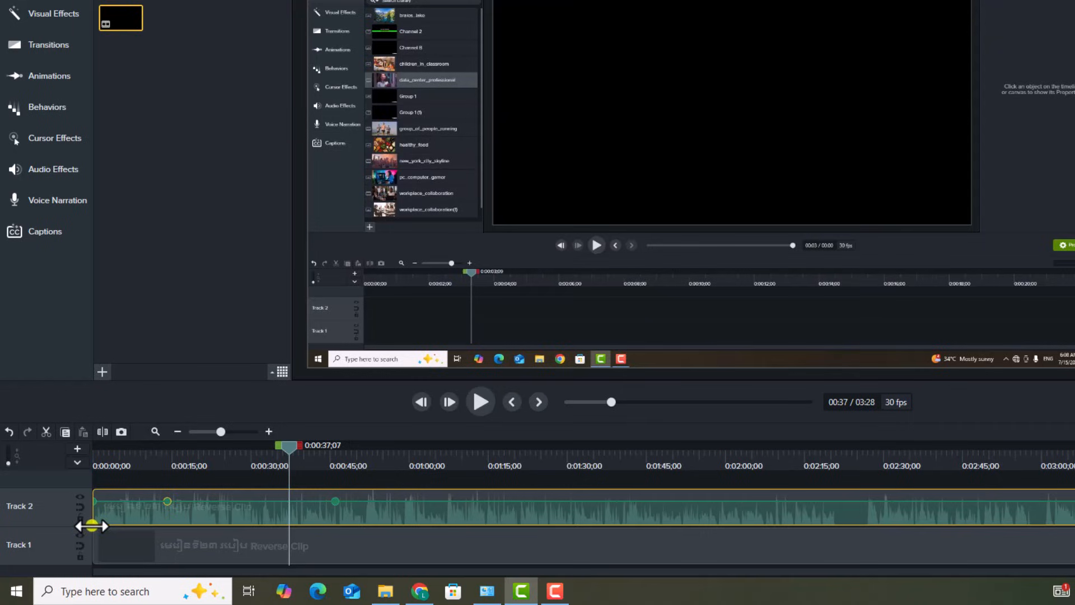
pyautogui.moveTo(291, 455); pyautogui.dragTo(171, 451)
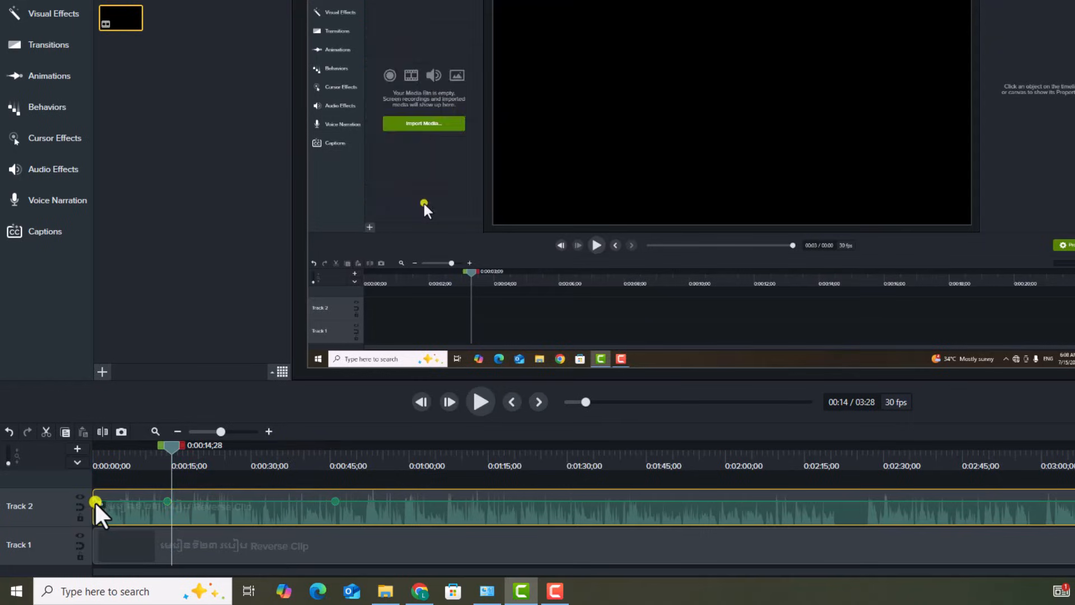
pyautogui.moveTo(95, 502); pyautogui.dragTo(91, 522)
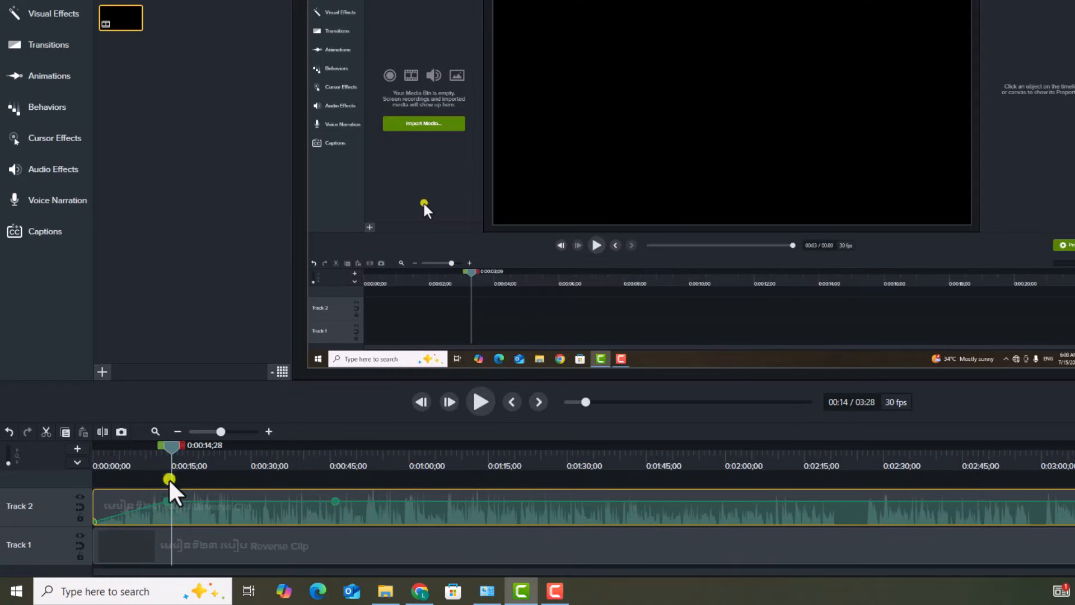
# Play the timeline from the beginning to check the audio fade-in
pyautogui.moveTo(172, 445); pyautogui.dragTo(83, 479)
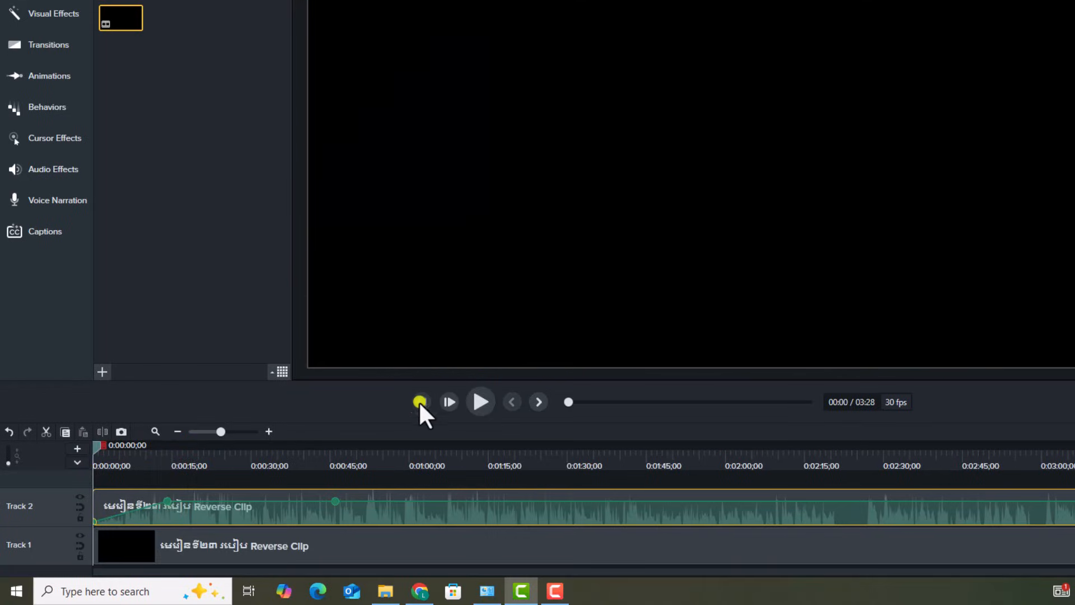
pyautogui.click(478, 402)
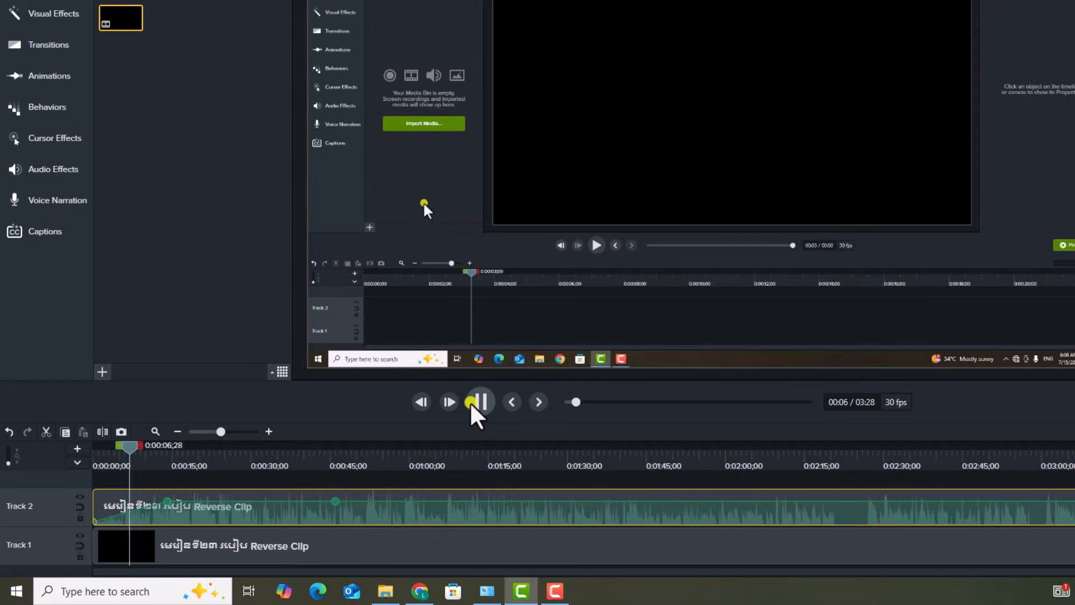
pyautogui.click(475, 402)
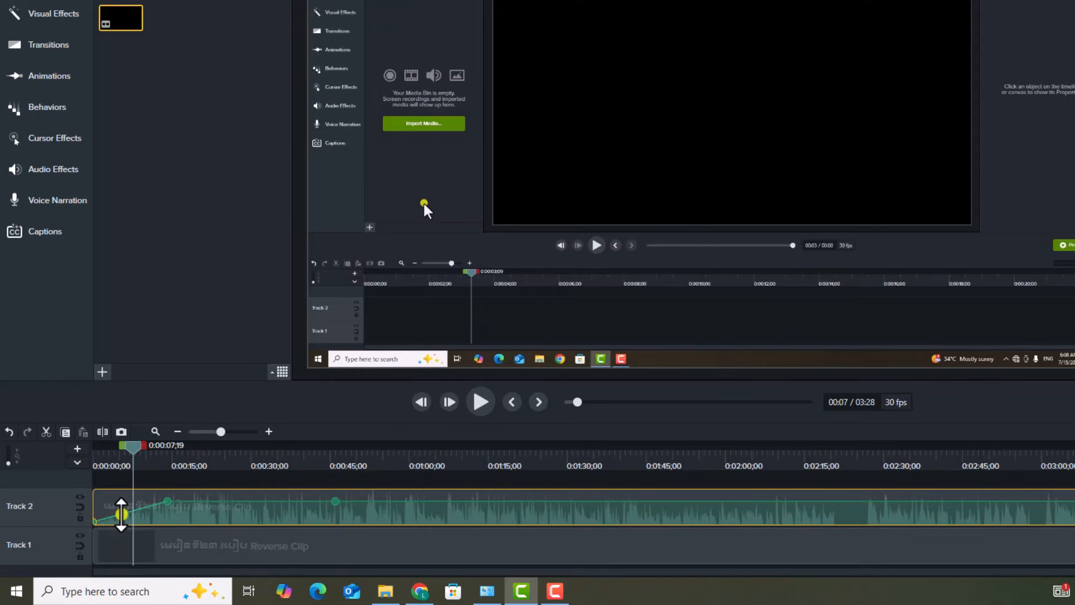
# Add an audio point at about 0:27 on the Track 2 volume line and lower it to create a volume dip
pyautogui.moveTo(137, 453); pyautogui.dragTo(239, 481)
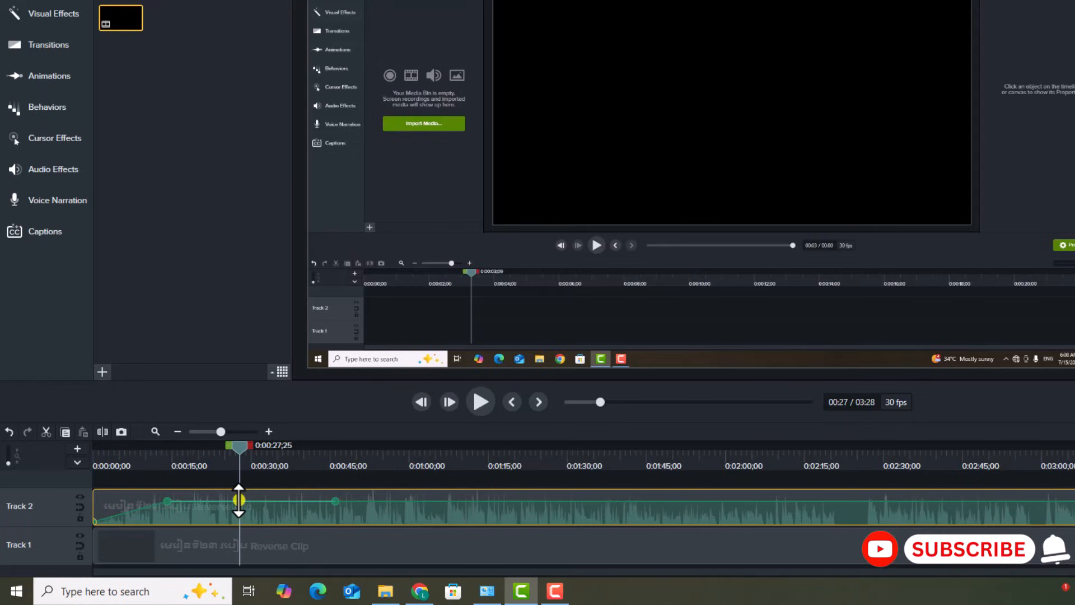
pyautogui.rightClick(238, 500)
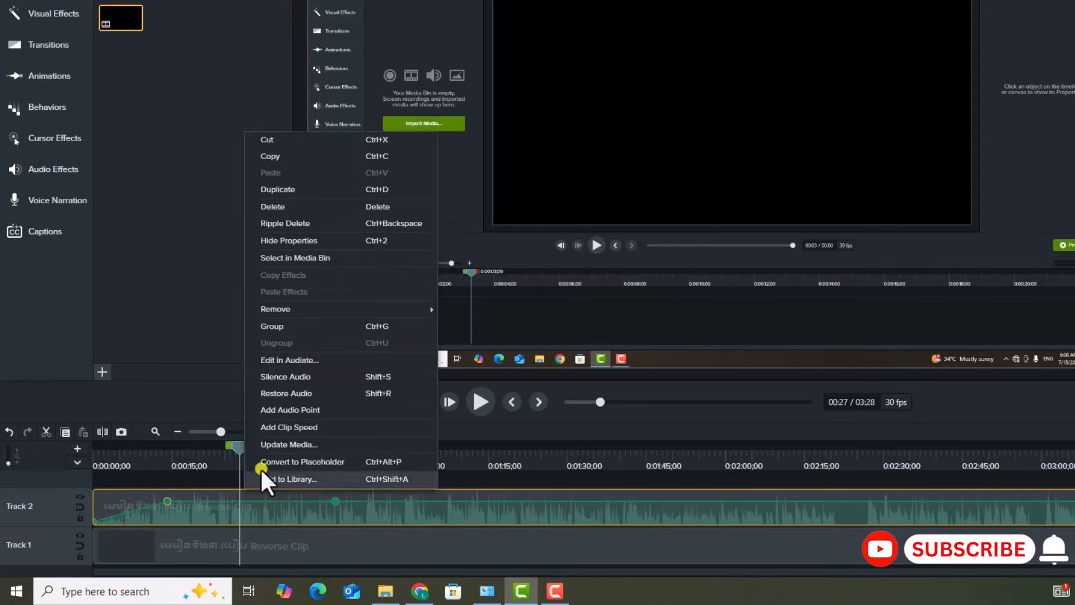
pyautogui.click(302, 409)
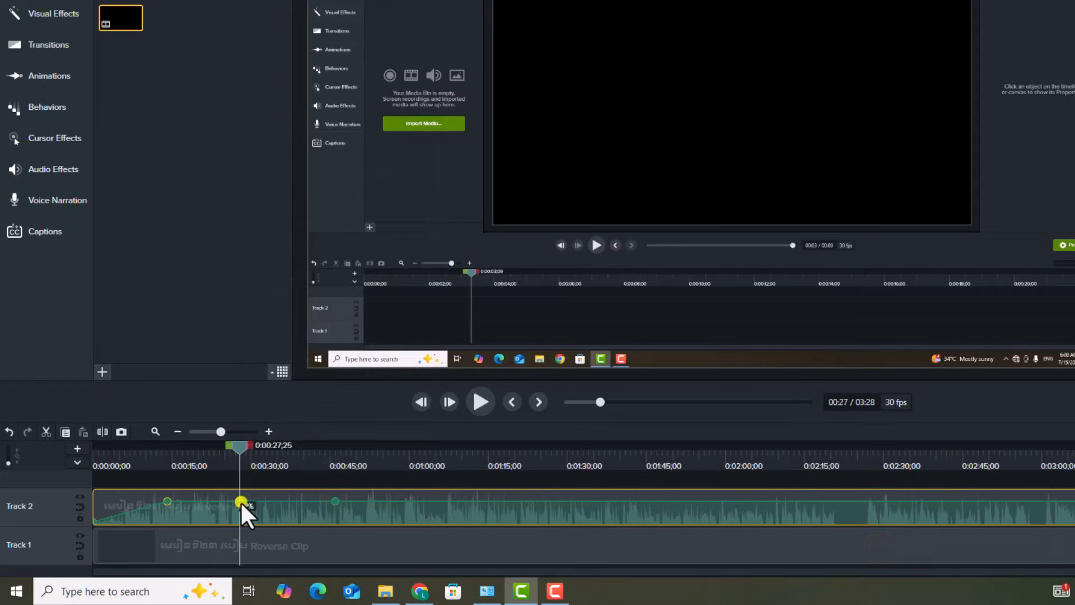
pyautogui.moveTo(255, 449); pyautogui.dragTo(271, 450)
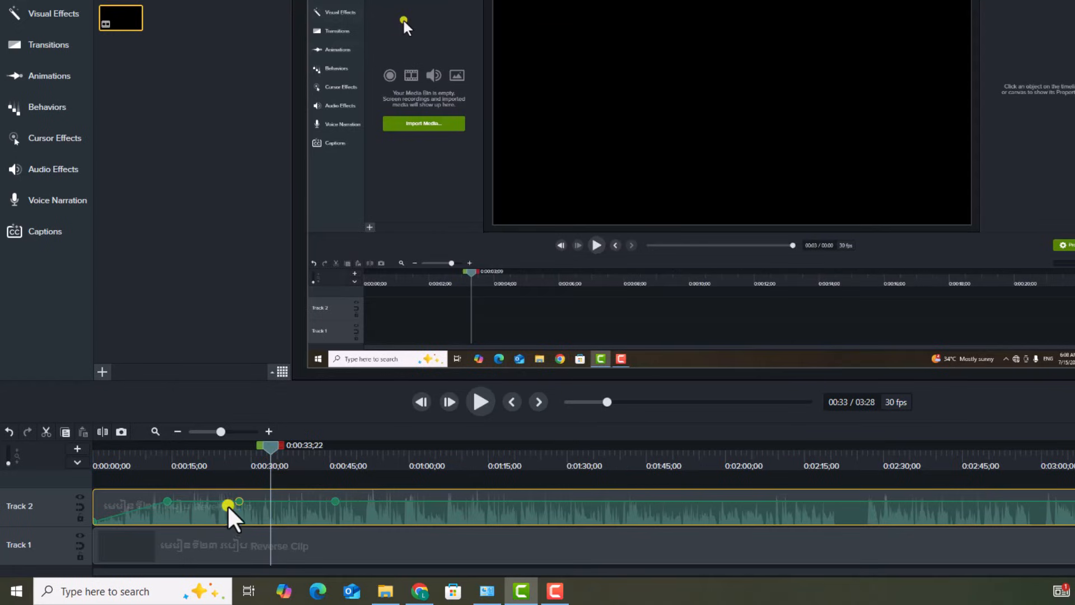
pyautogui.moveTo(239, 504); pyautogui.dragTo(241, 521)
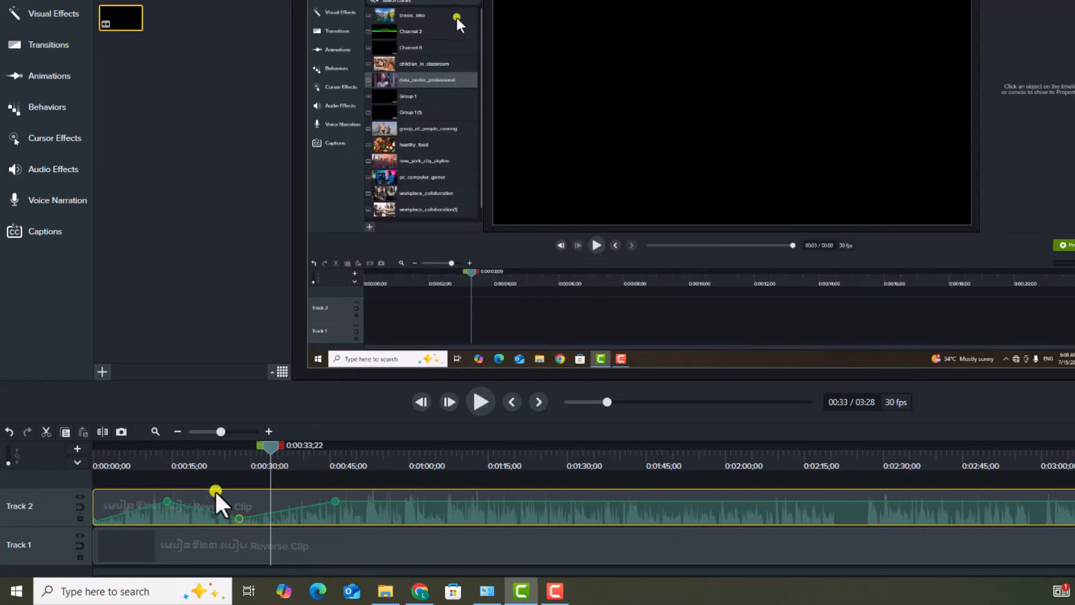
pyautogui.moveTo(270, 446); pyautogui.dragTo(172, 507)
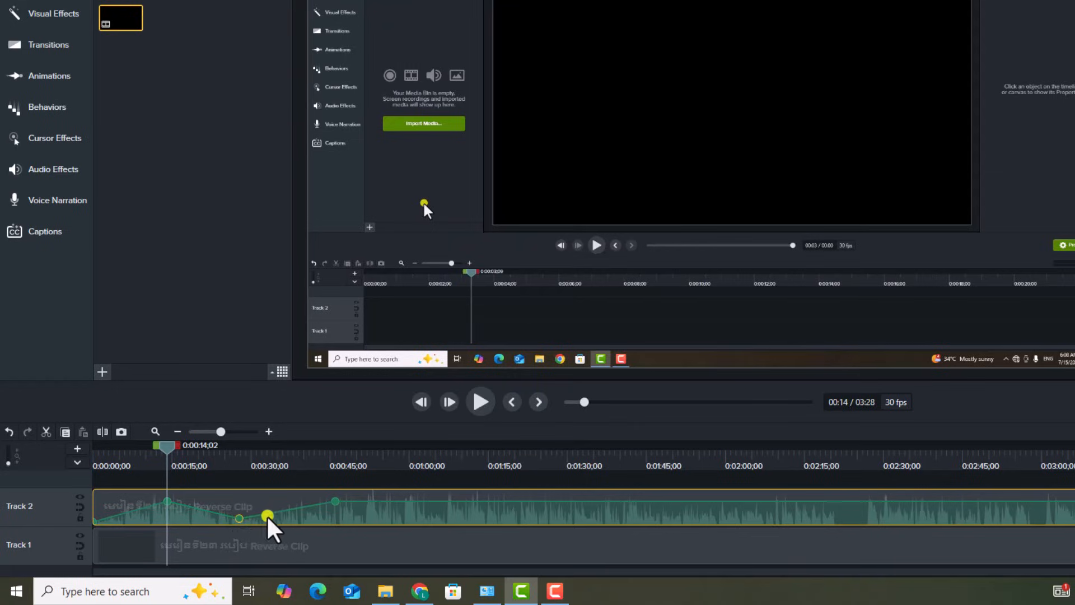
pyautogui.click(295, 511)
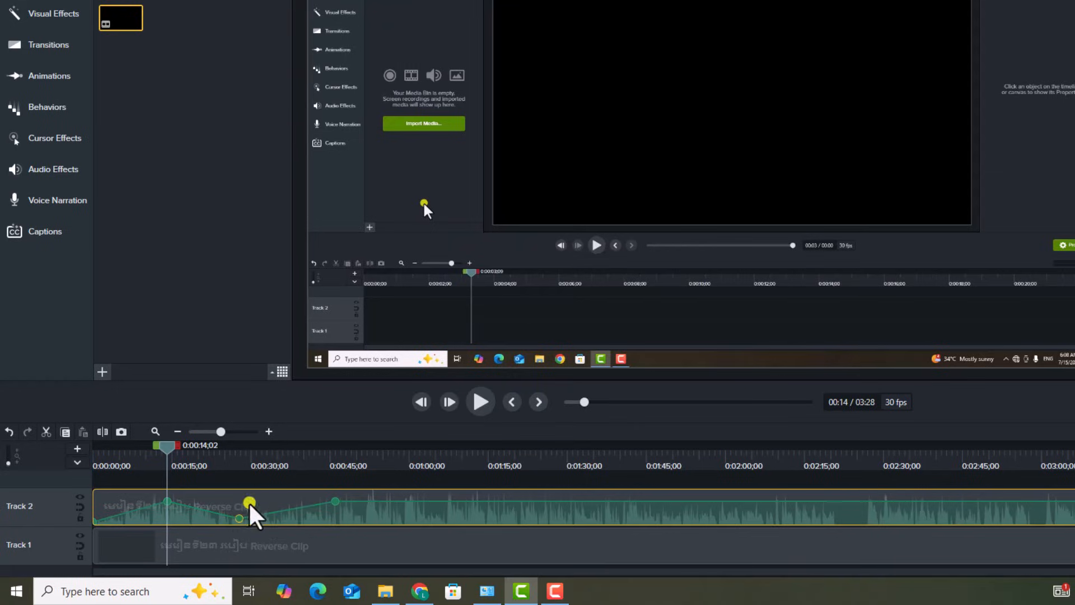
# Play the timeline through the volume dip at about 0:27 to check how the audio lowers and rises
pyautogui.moveTo(164, 461)
pyautogui.mouseDown()
pyautogui.moveTo(196, 451)
pyautogui.moveTo(182, 451)
pyautogui.mouseUp()
pyautogui.click(479, 401)
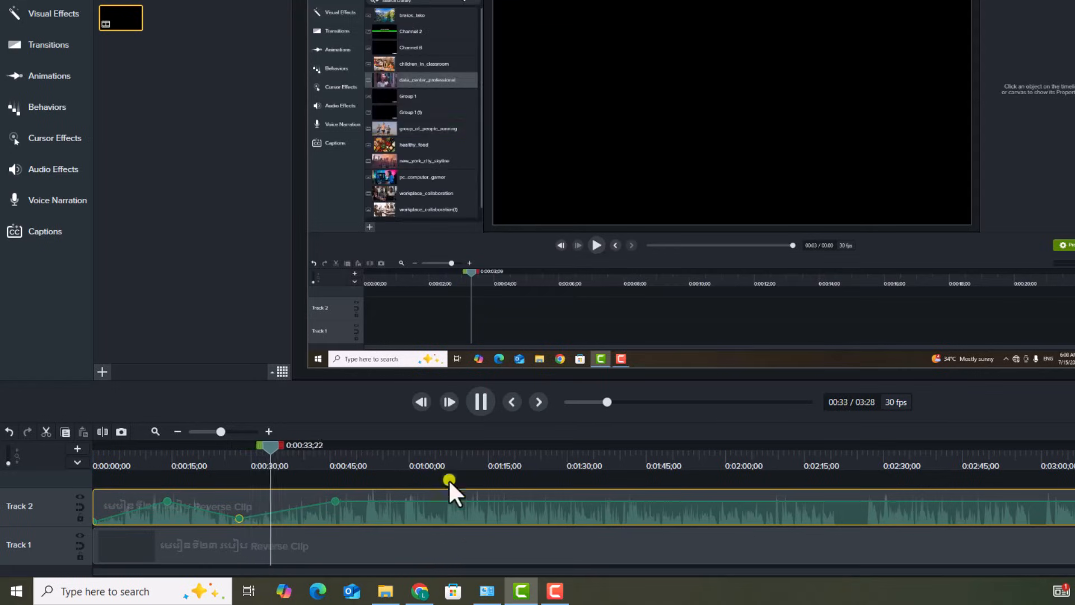
pyautogui.click(480, 401)
# Add an audio point to the Track 2 volume line at about 1:13
pyautogui.moveTo(279, 445); pyautogui.dragTo(425, 461)
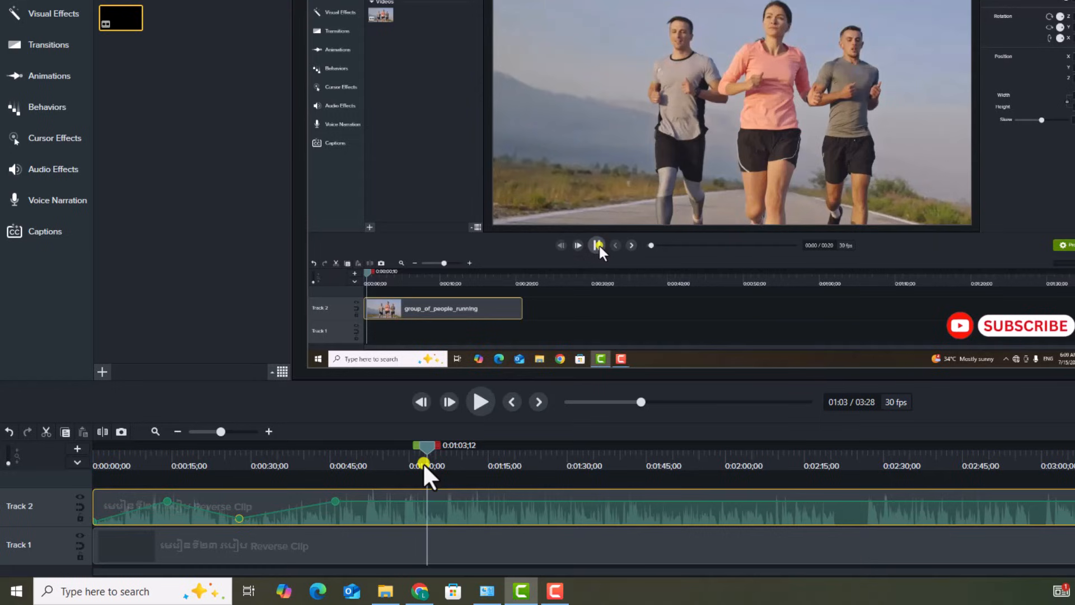
pyautogui.moveTo(433, 446); pyautogui.dragTo(480, 446)
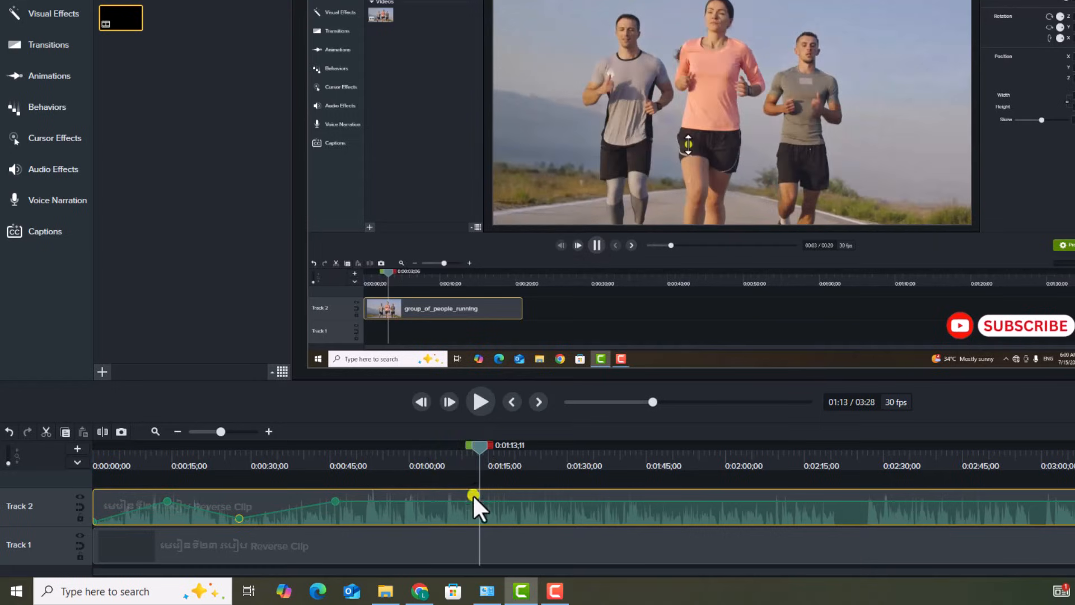
pyautogui.rightClick(479, 500)
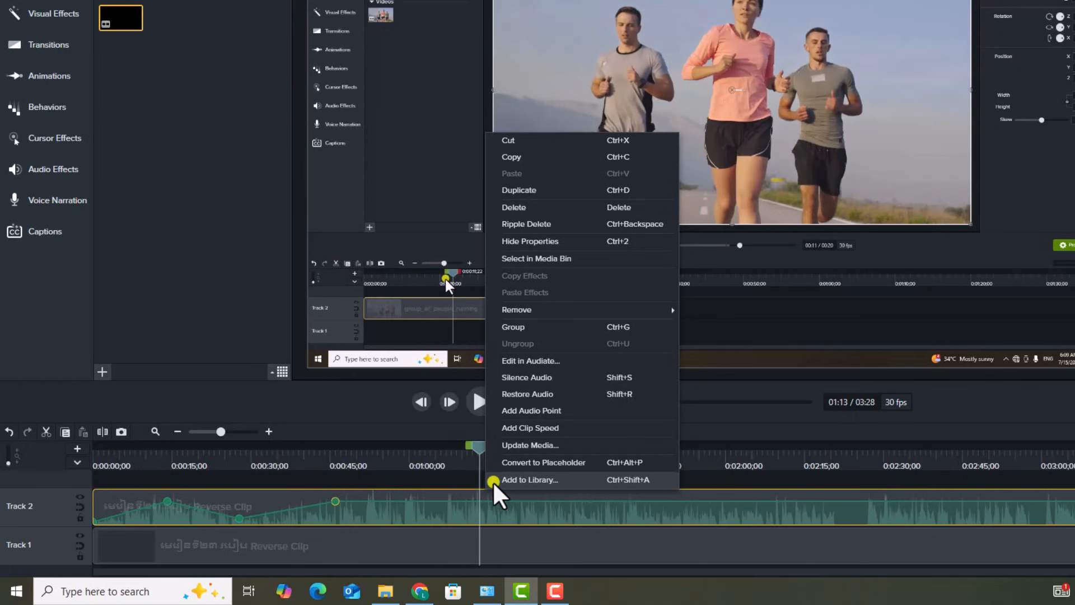
pyautogui.click(561, 417)
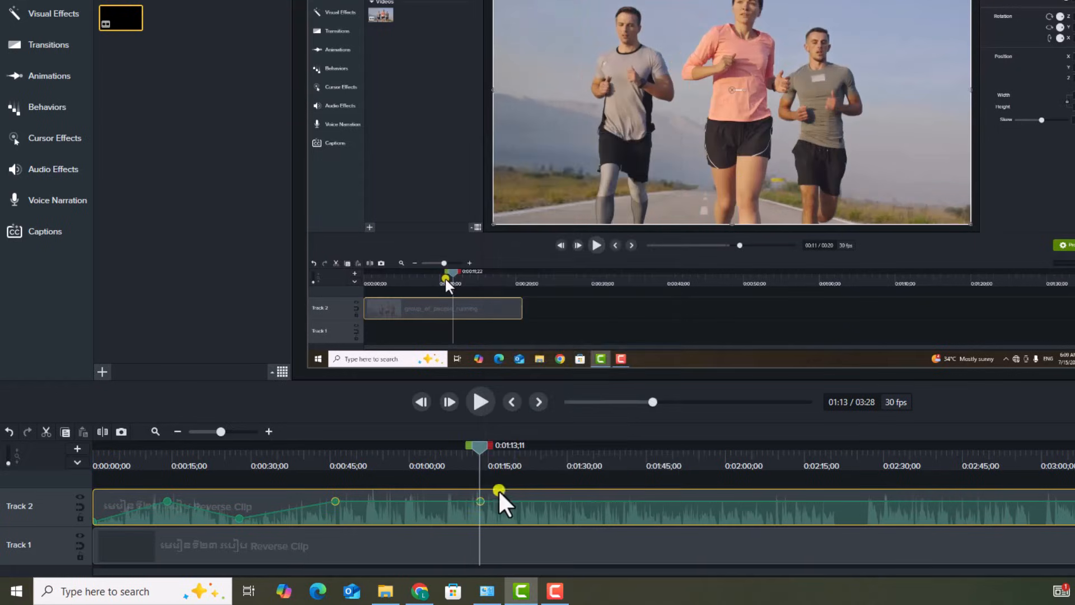
pyautogui.click(480, 500)
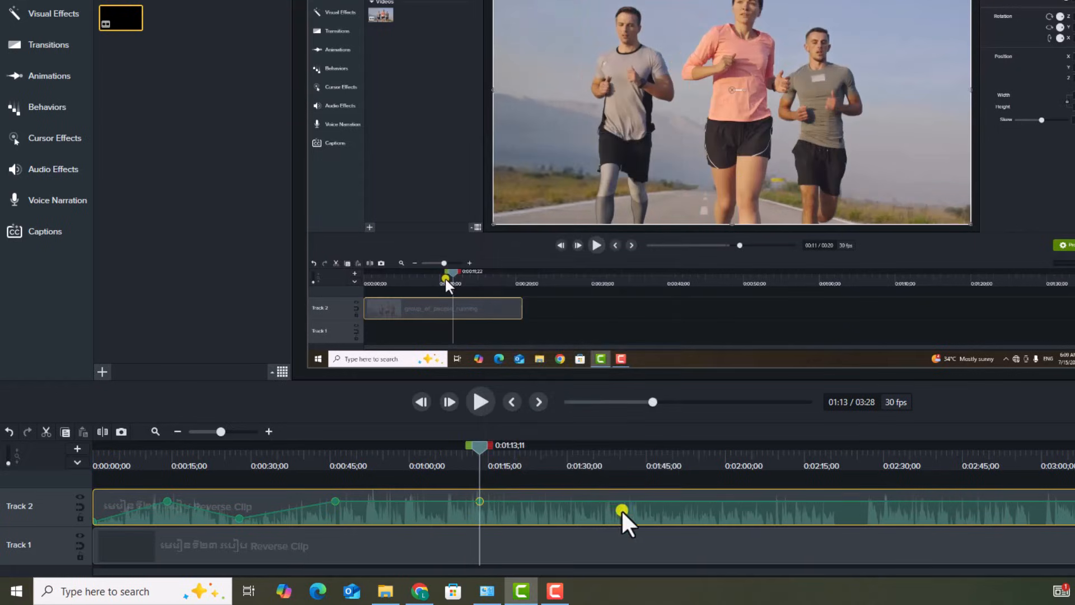
# Add an audio point at about 1:39 on Track 2 and lower the 1:13 point slightly to create a shallow dip
pyautogui.rightClick(614, 501)
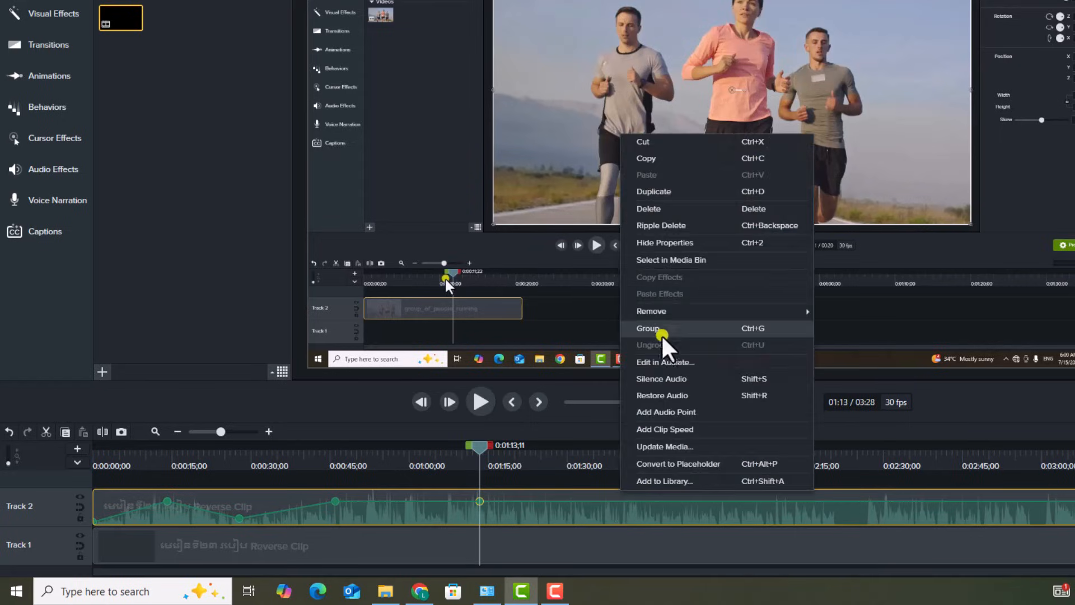
pyautogui.click(679, 412)
pyautogui.moveTo(476, 509)
pyautogui.mouseDown()
pyautogui.moveTo(481, 501)
pyautogui.moveTo(482, 510)
pyautogui.mouseUp()
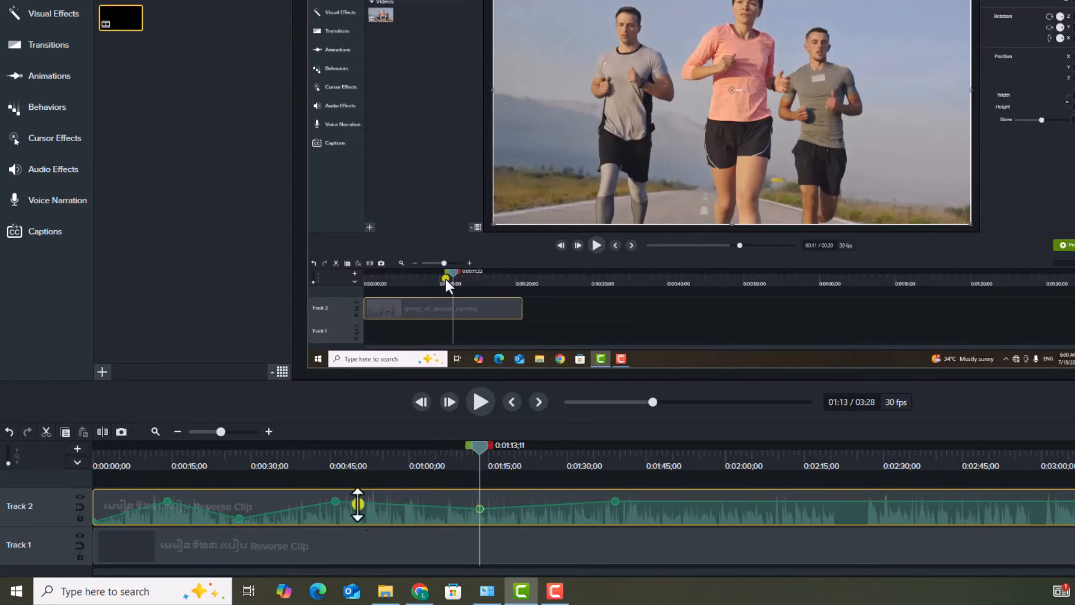
# Split the clips on both tracks at about 2:58 and delete the portions after the split
pyautogui.moveTo(480, 456); pyautogui.dragTo(665, 471)
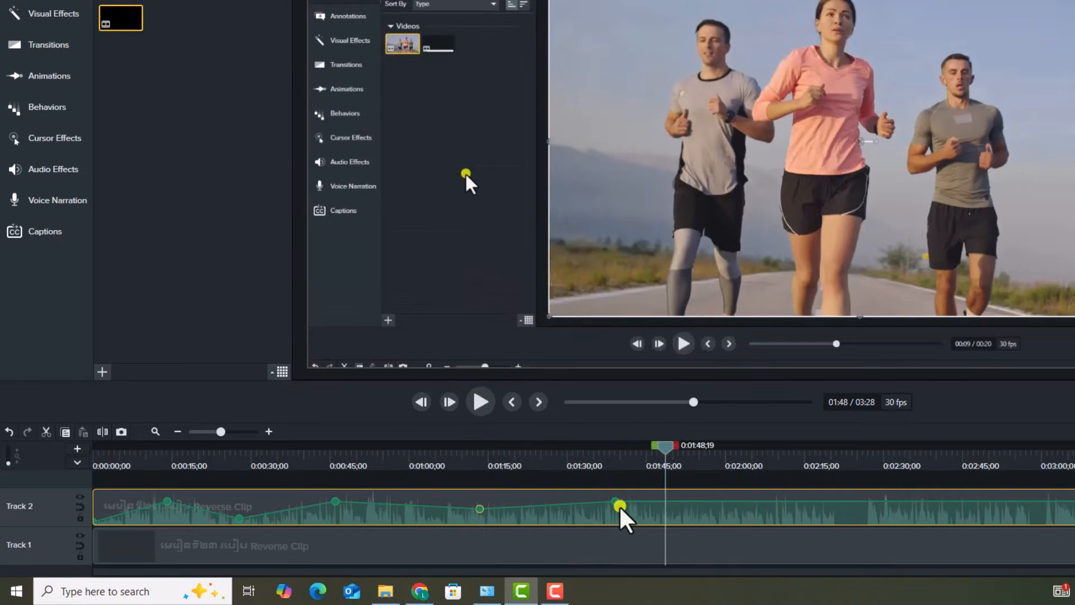
pyautogui.moveTo(662, 446); pyautogui.dragTo(1074, 516)
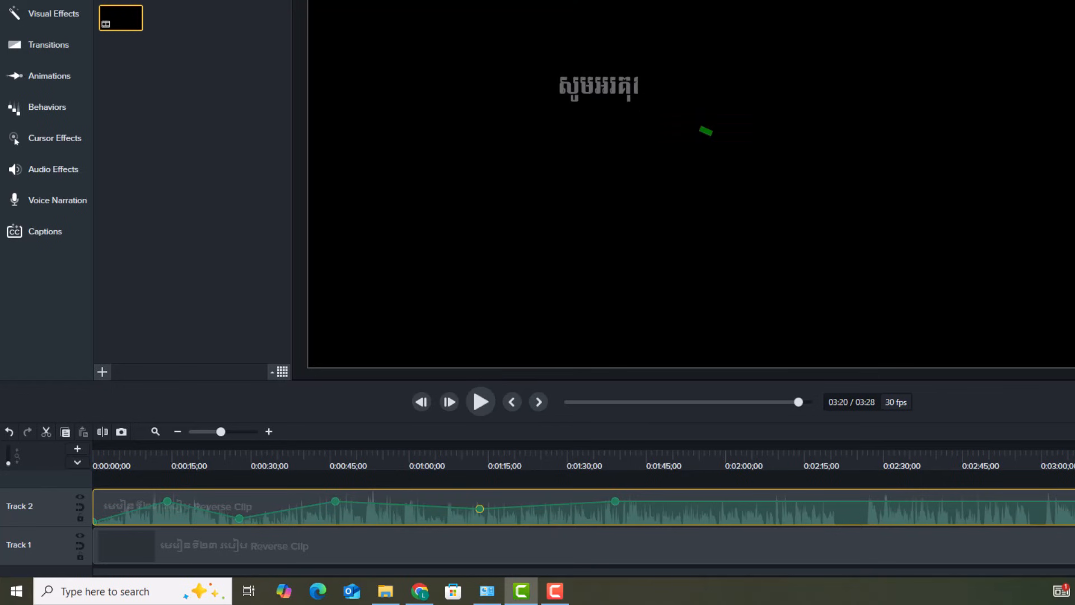
pyautogui.click(1020, 555)
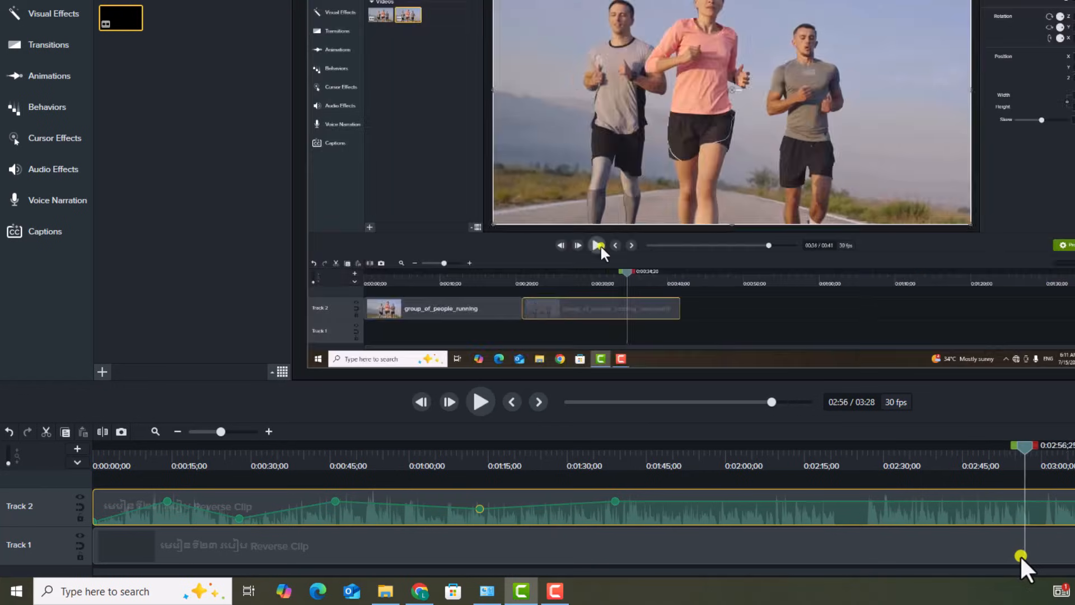
pyautogui.hotkey('ctrl', 'a')
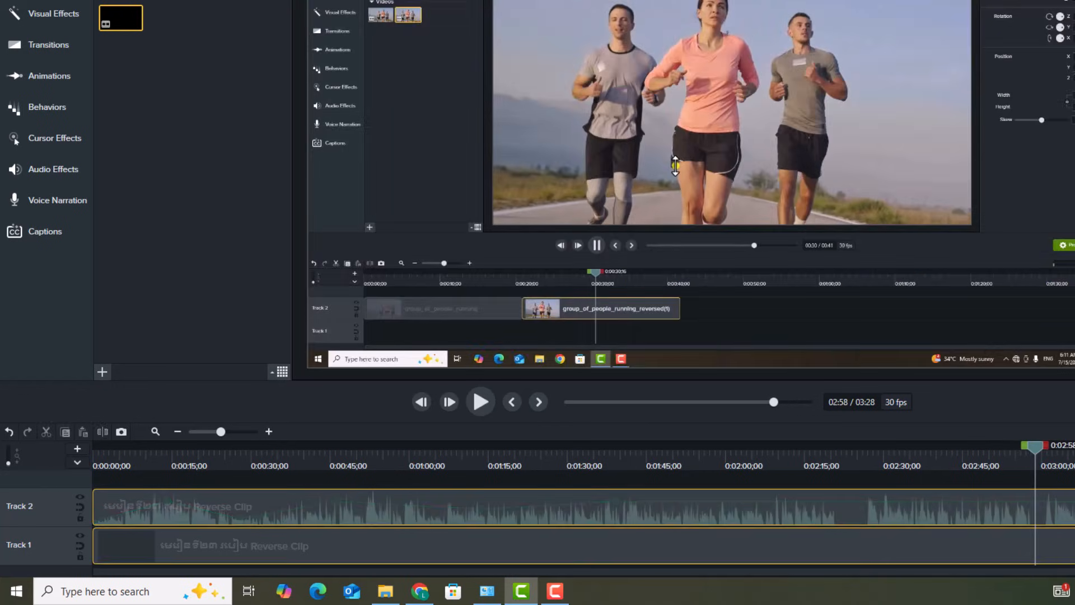
pyautogui.click(103, 431)
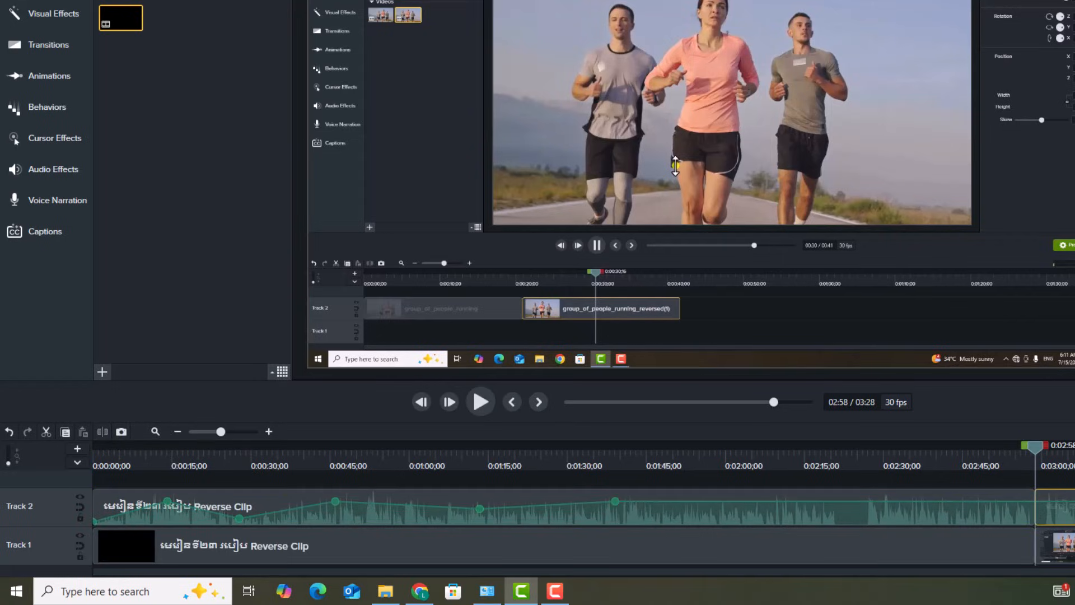
pyautogui.press('Delete')
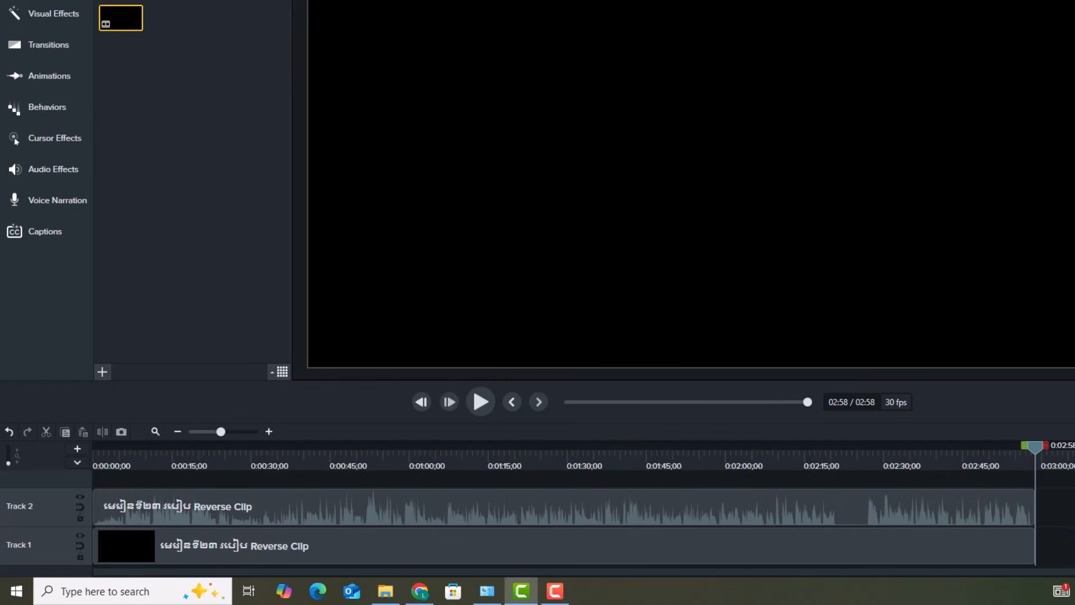
# Add an audio point near the end of the Track 2 audio and shift it to the clip's very end
pyautogui.moveTo(1019, 445); pyautogui.dragTo(960, 445)
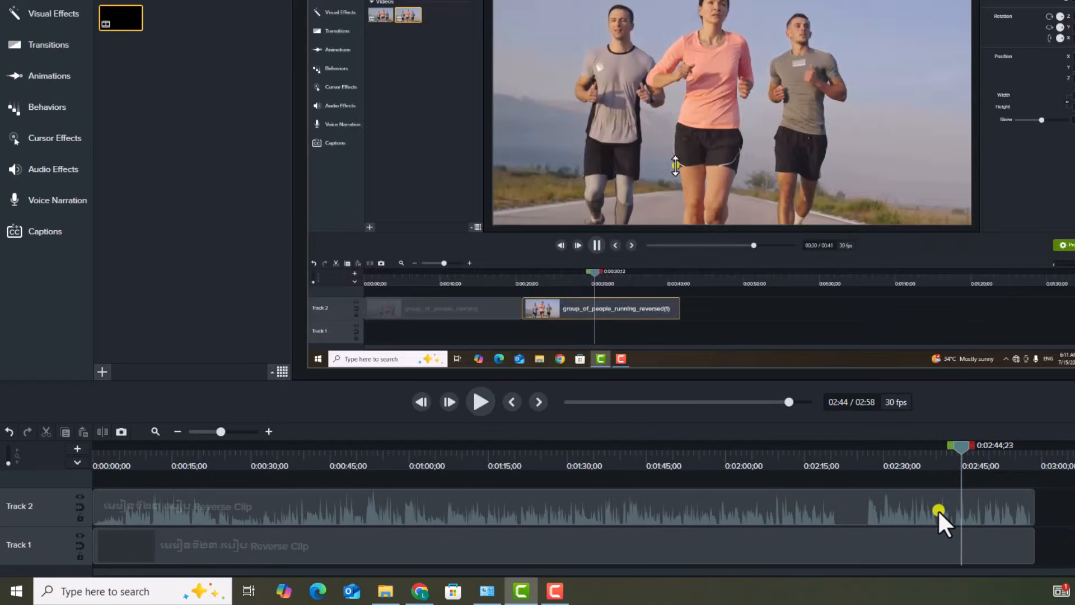
pyautogui.click(919, 503)
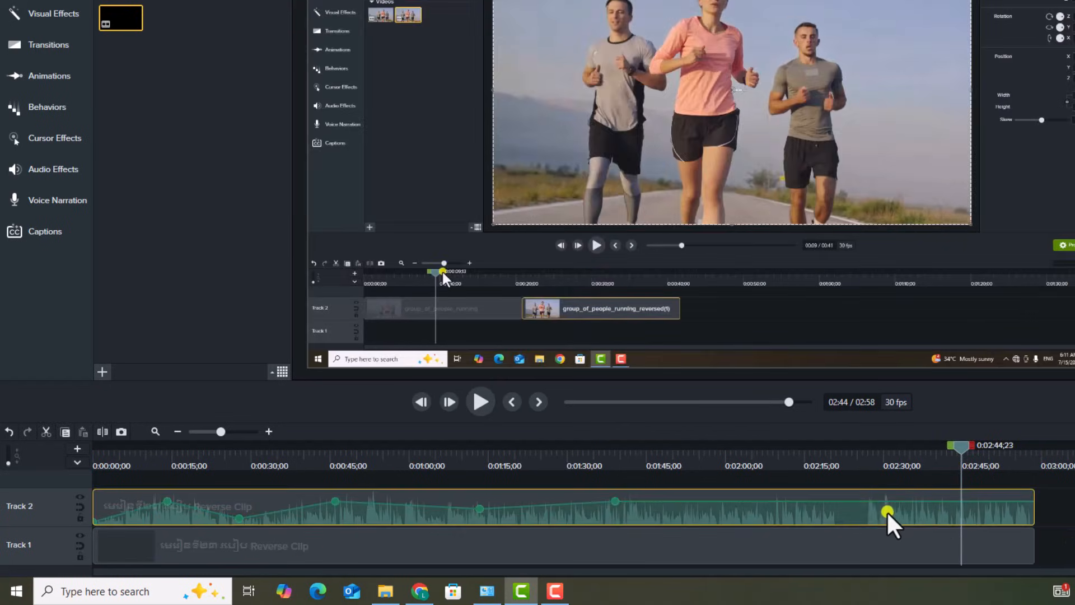
pyautogui.rightClick(890, 511)
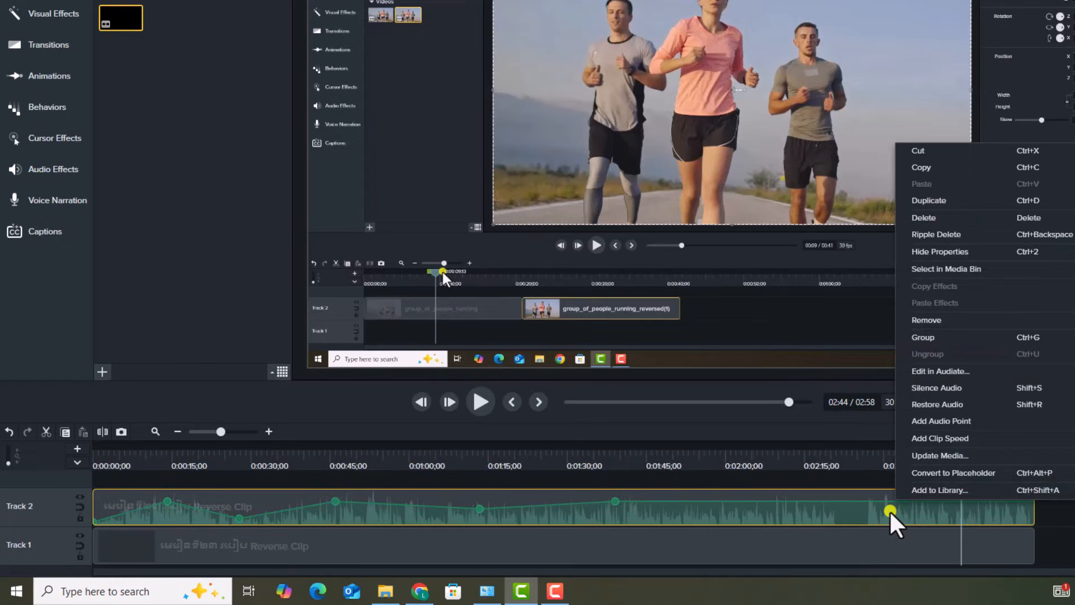
pyautogui.click(976, 420)
pyautogui.moveTo(874, 505); pyautogui.dragTo(1028, 509)
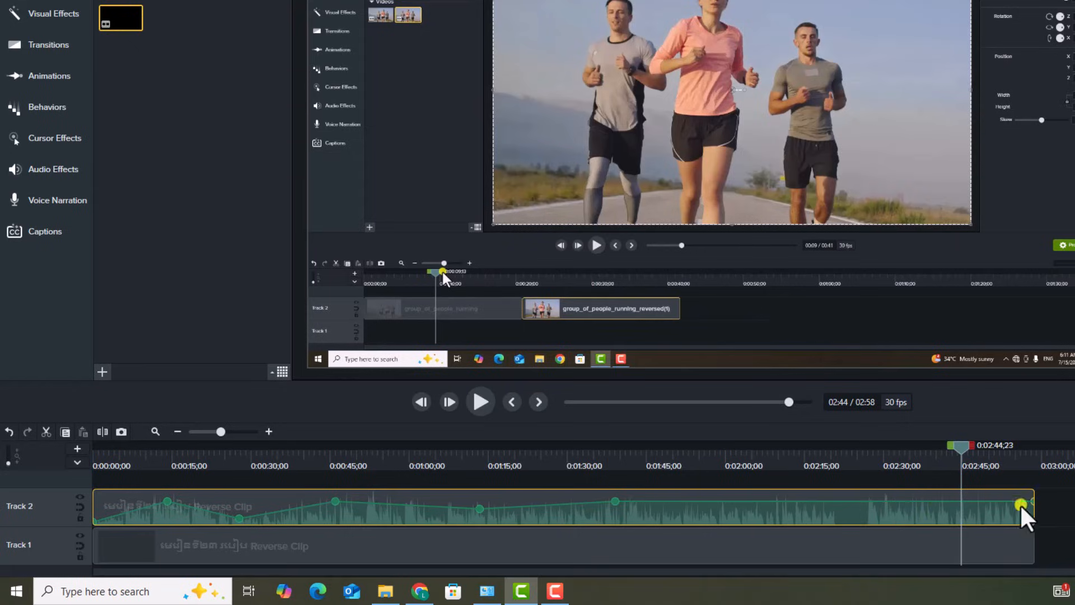
# Add an audio point at about 2:26 on Track 2 and lower the clip's end point to about 19% for a fade-out
pyautogui.moveTo(960, 455); pyautogui.dragTo(868, 460)
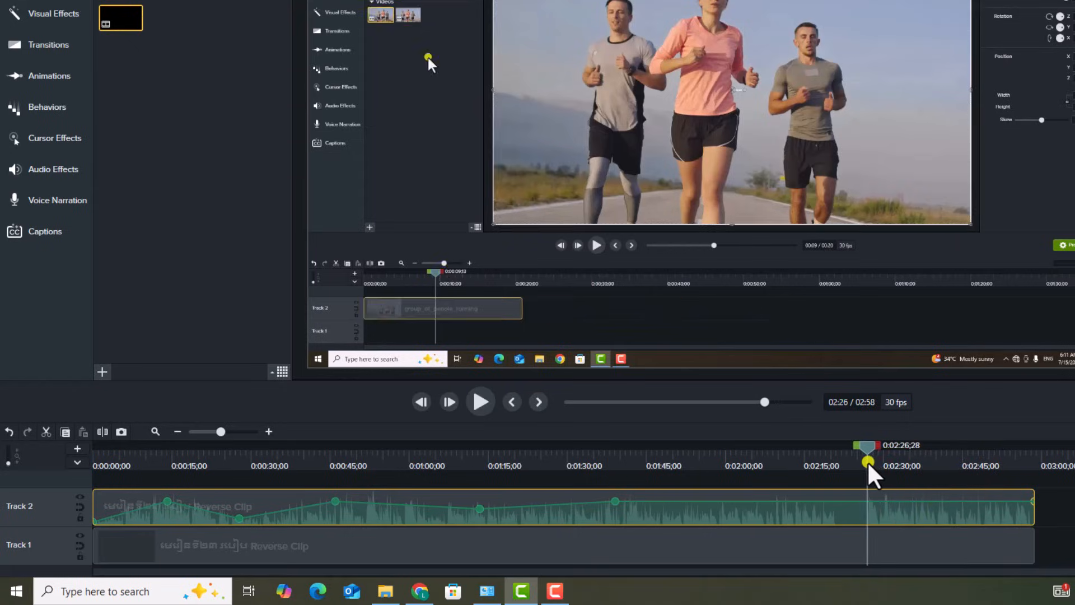
pyautogui.rightClick(866, 501)
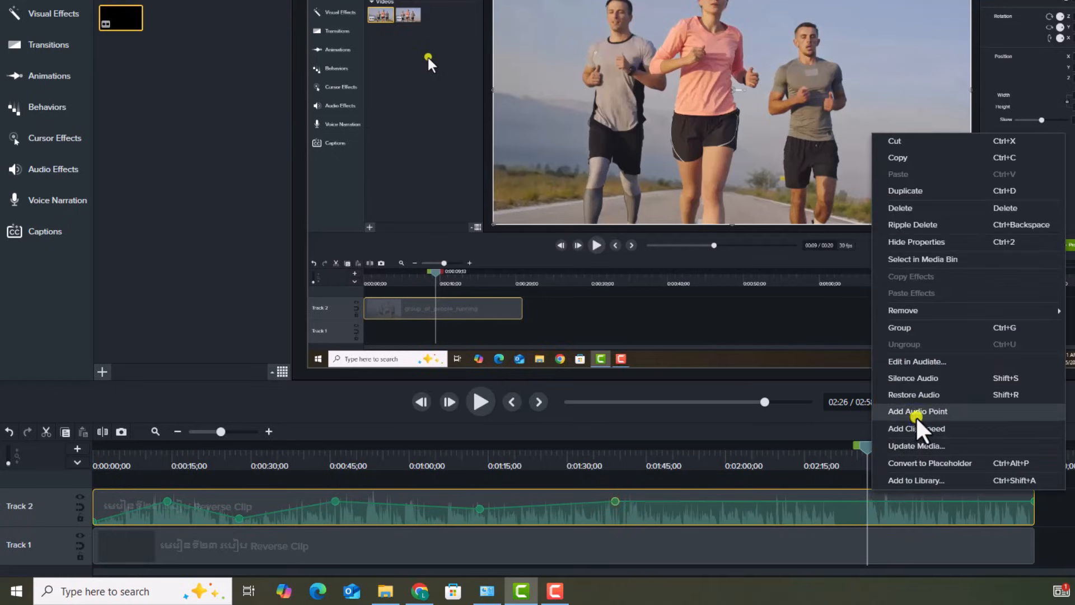
pyautogui.click(899, 411)
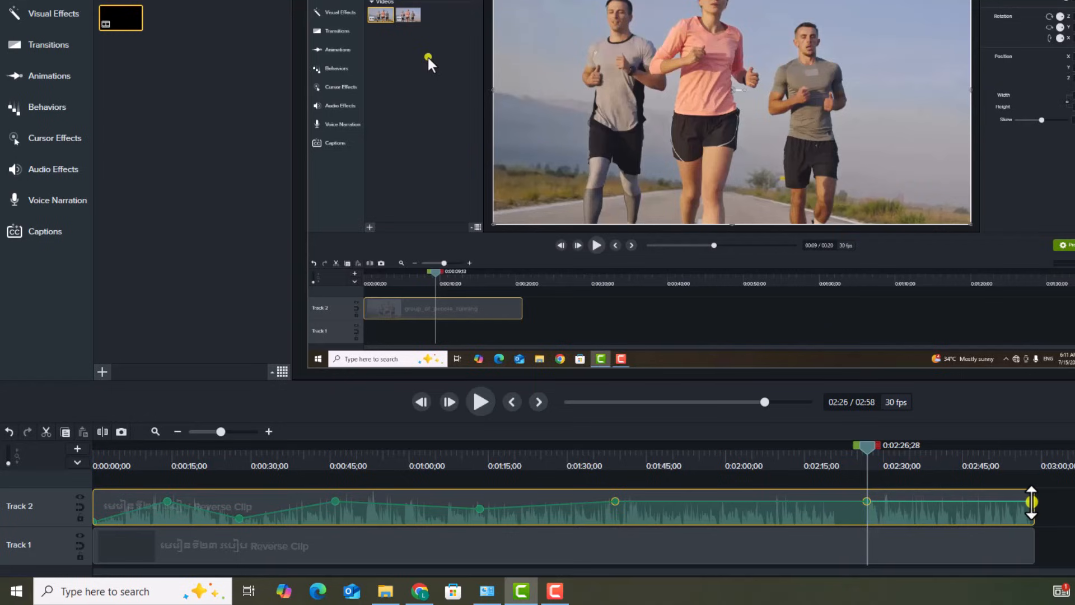
pyautogui.moveTo(1033, 503); pyautogui.dragTo(1032, 525)
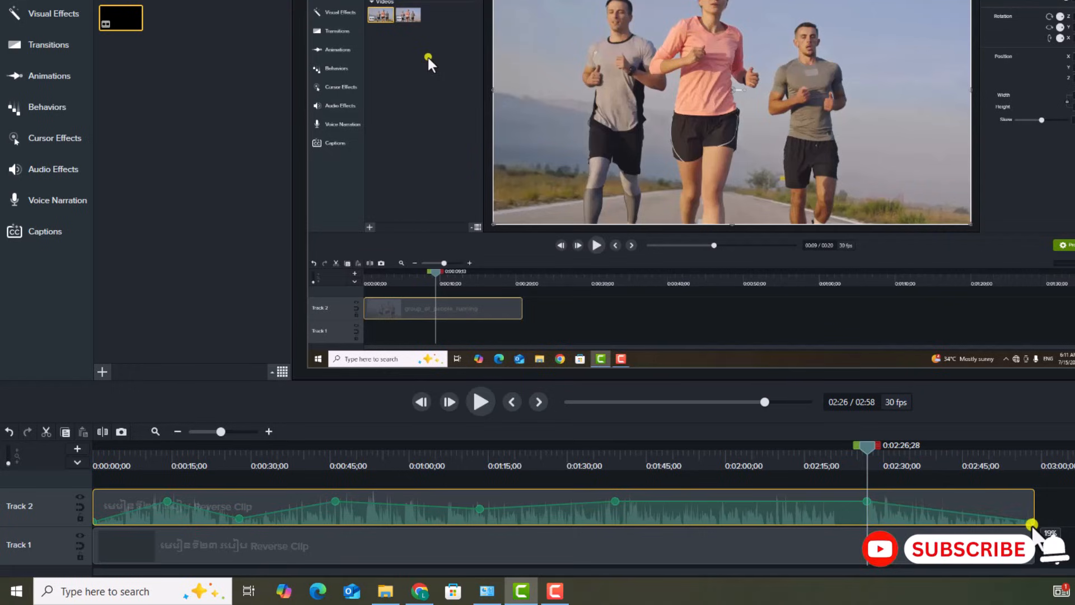
pyautogui.moveTo(870, 460); pyautogui.dragTo(939, 511)
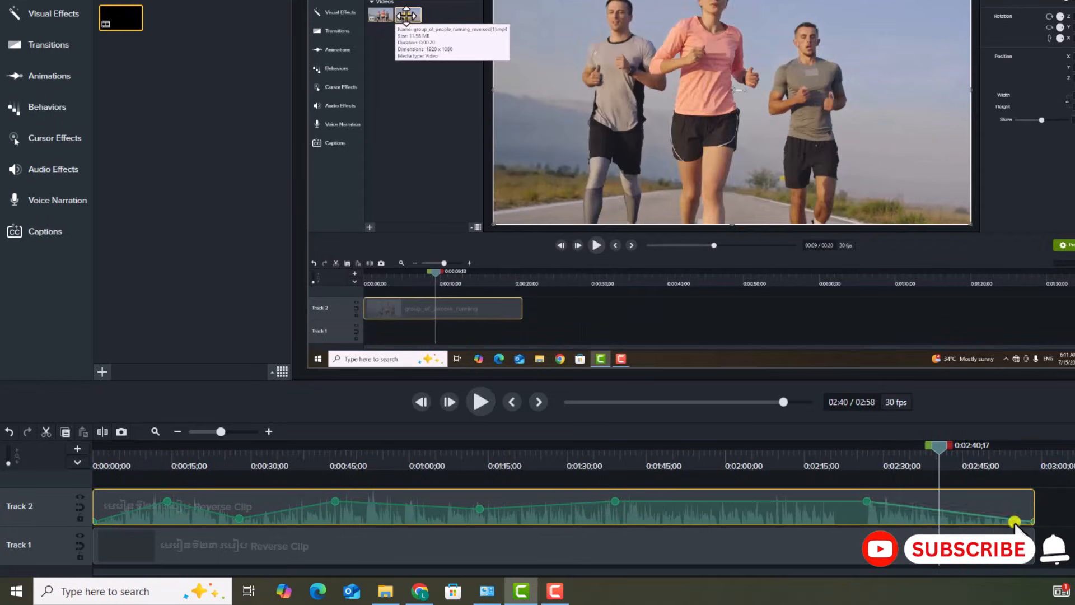
# Delete the audio point at about 1:39 from the Track 2 volume line
pyautogui.moveTo(940, 447); pyautogui.dragTo(614, 485)
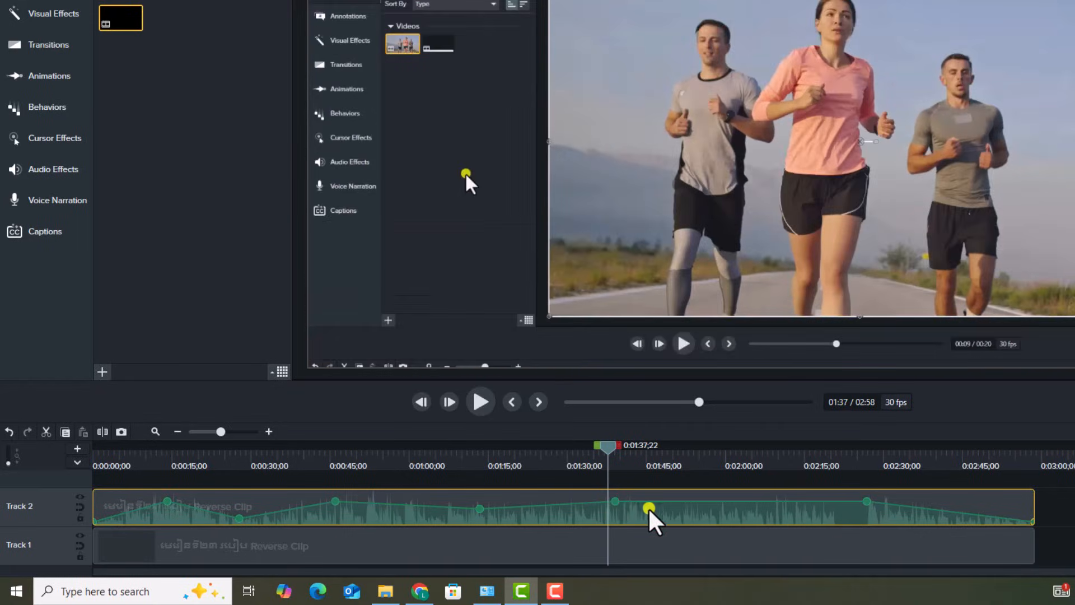
pyautogui.rightClick(615, 504)
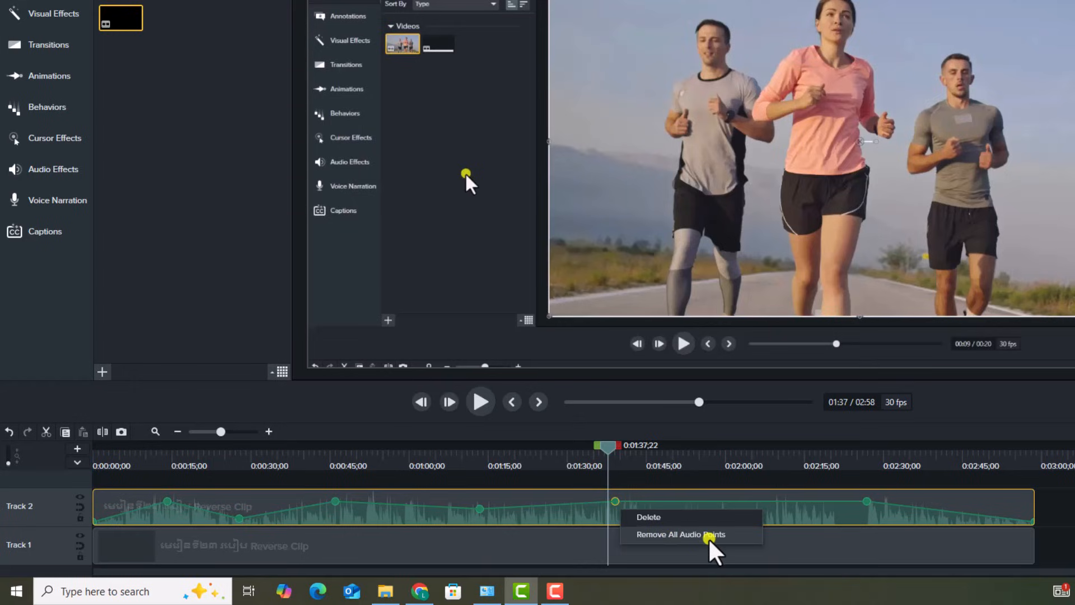
pyautogui.click(653, 516)
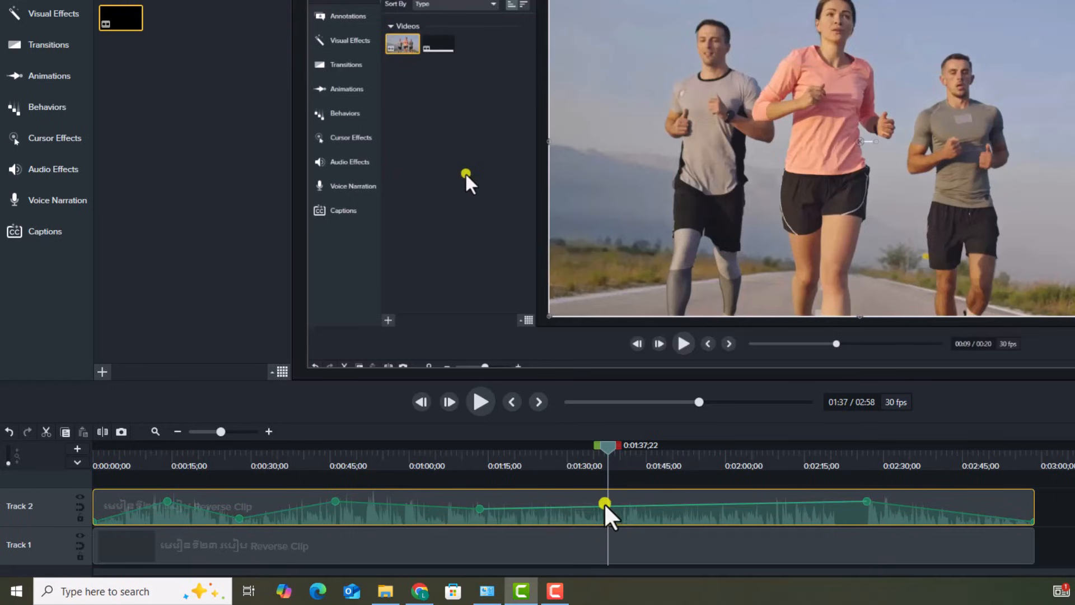
# Remove all audio points from the Track 2 audio clip and deselect the clip
pyautogui.moveTo(607, 448); pyautogui.dragTo(481, 510)
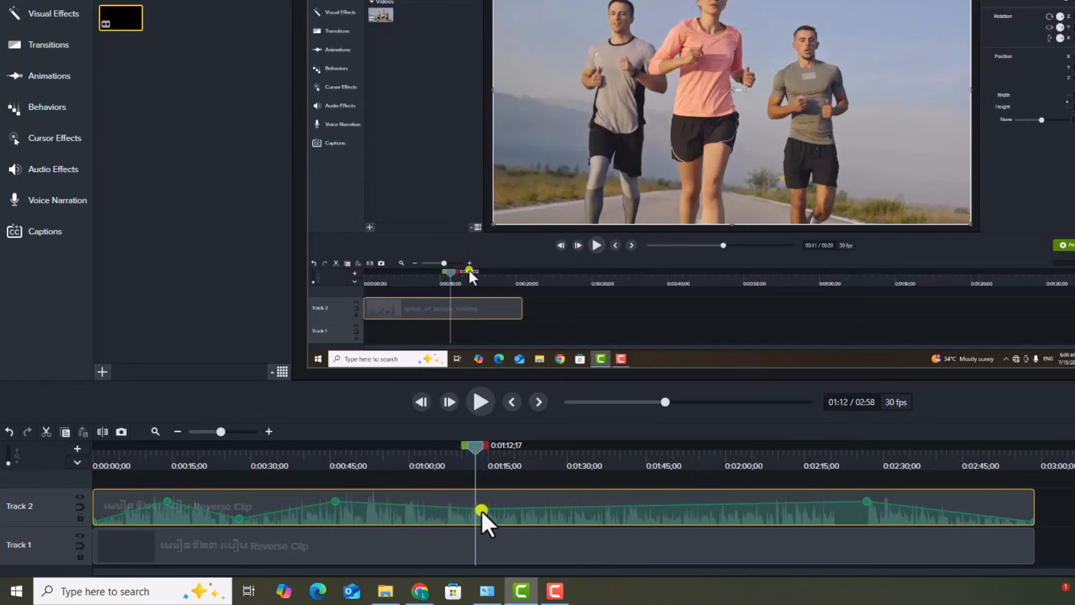
pyautogui.rightClick(481, 510)
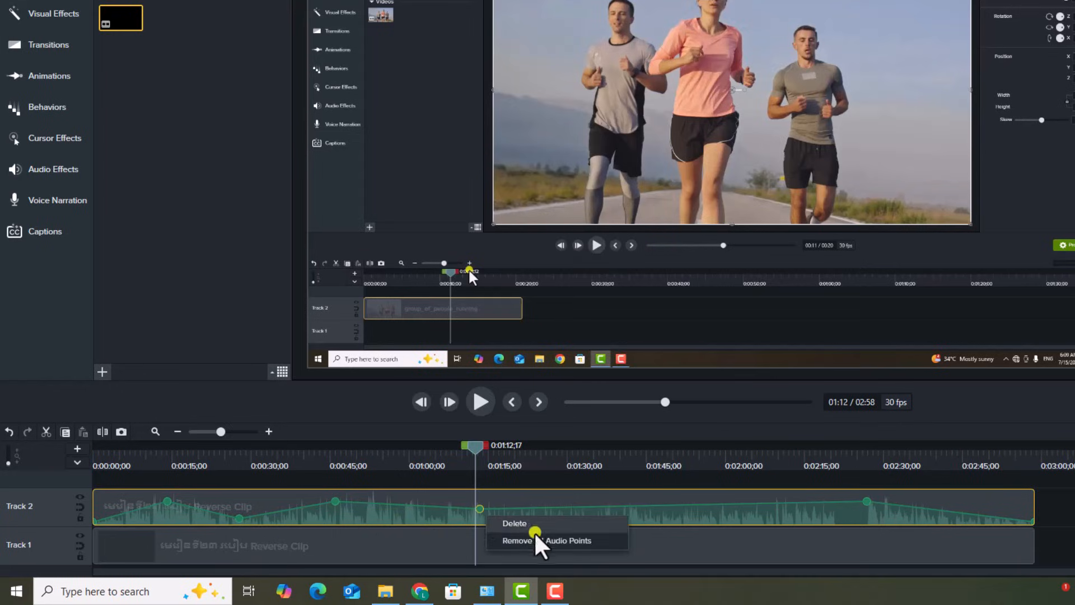
pyautogui.click(570, 540)
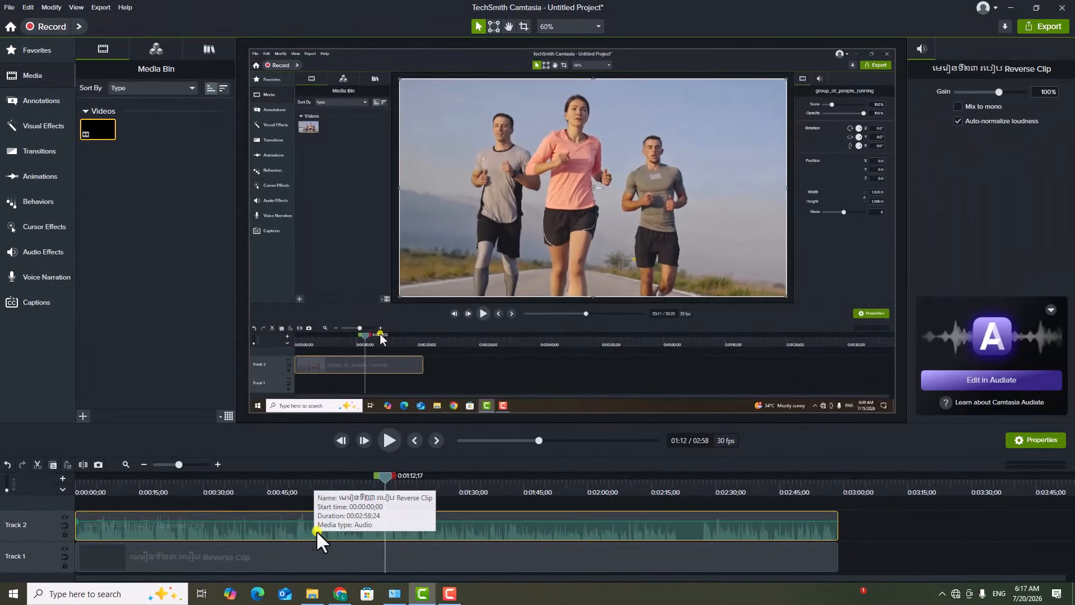
pyautogui.click(518, 503)
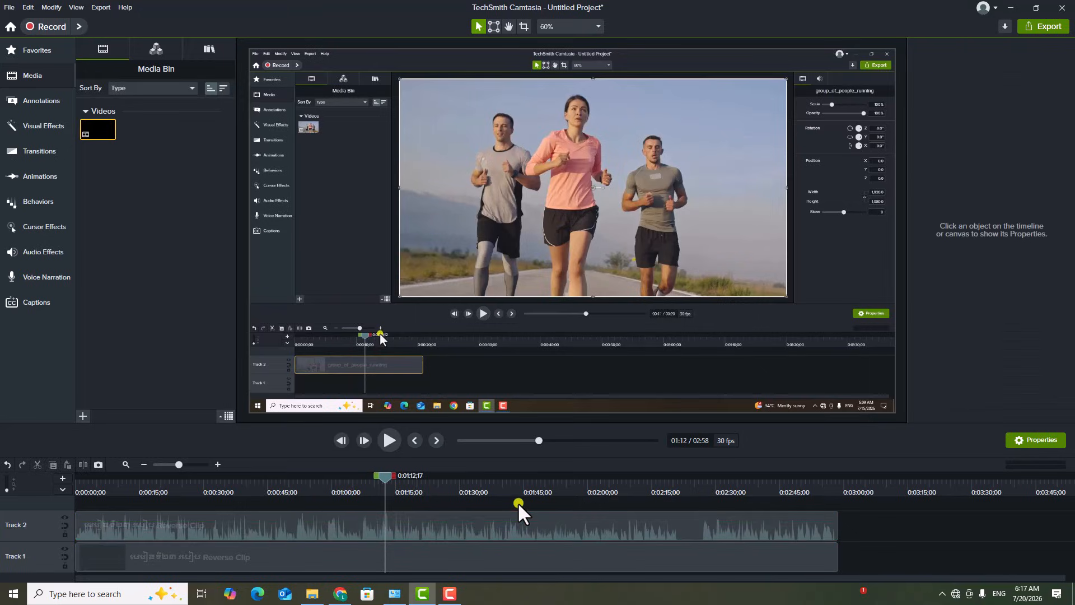